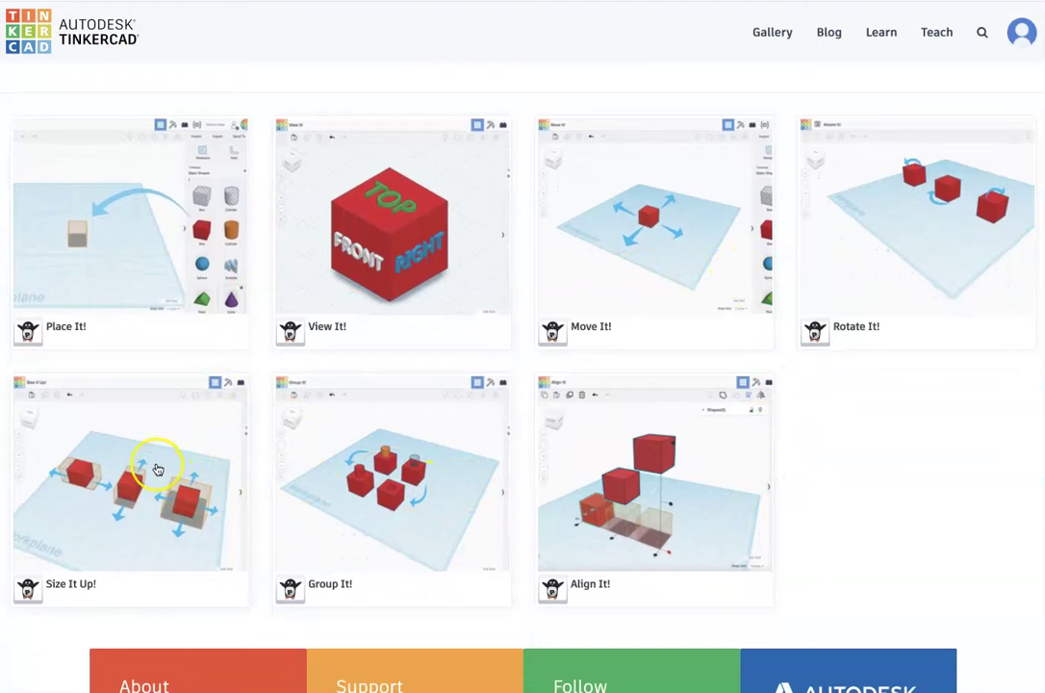
- Complete the Place It! lesson by placing a red box on the orange hint, and continue to the View It! lesson
left_click(139, 218)
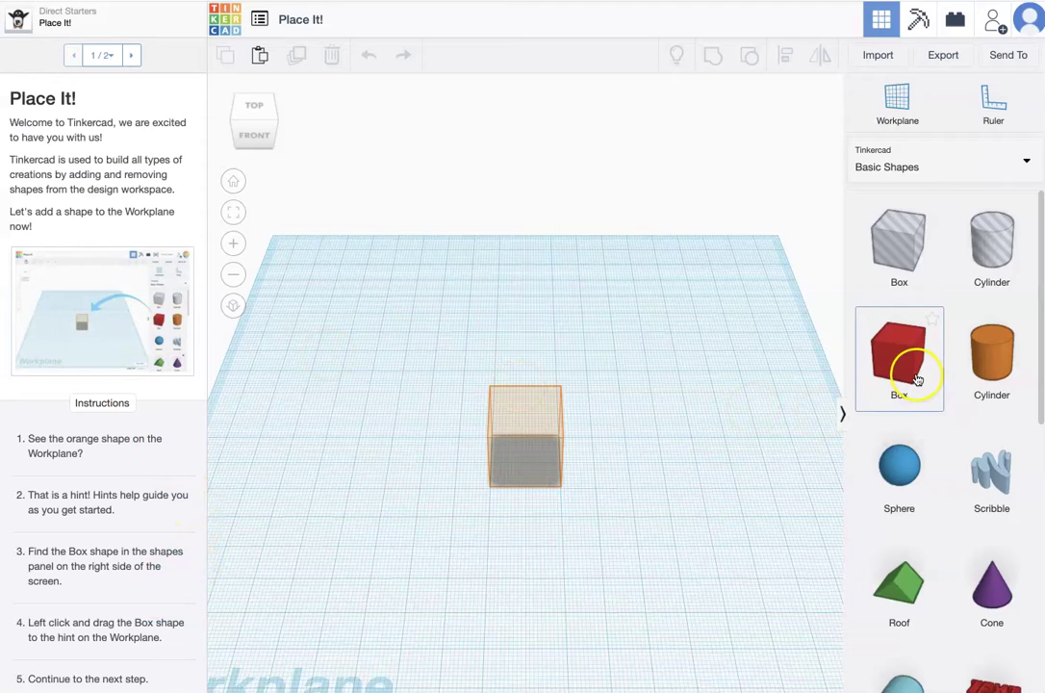
left_click_drag(911, 368, 537, 460)
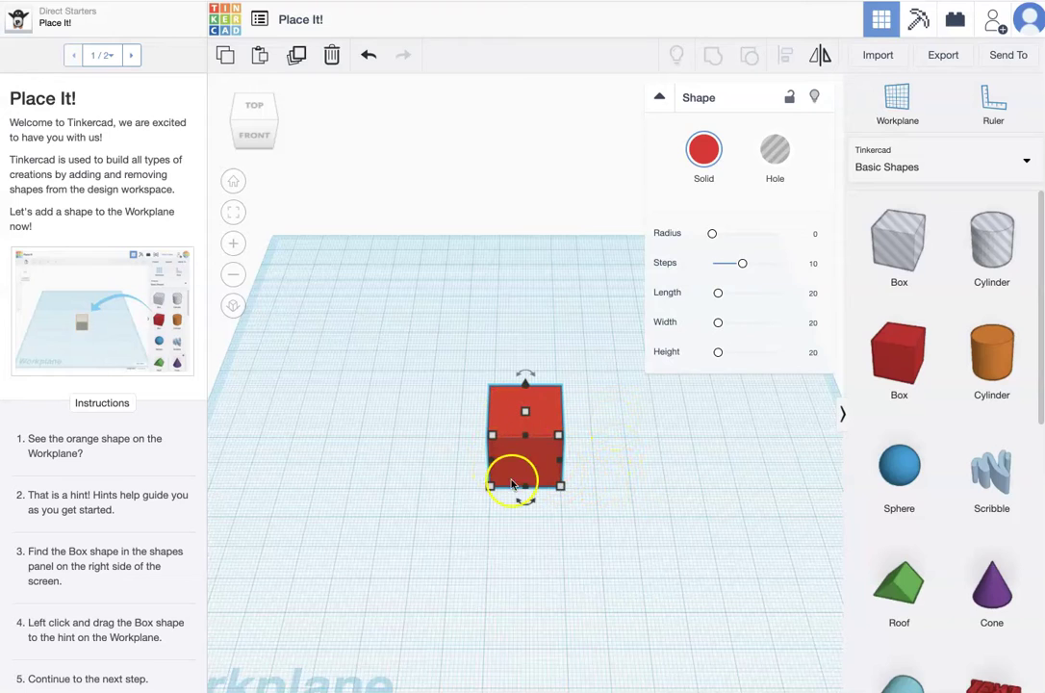
left_click(659, 97)
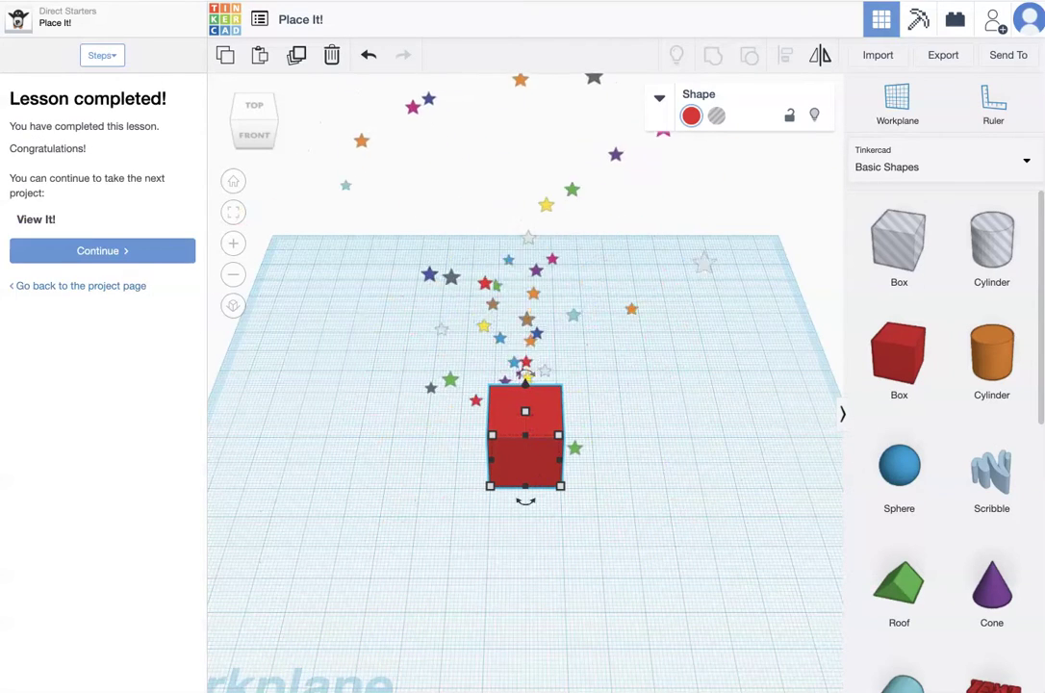
left_click(166, 251)
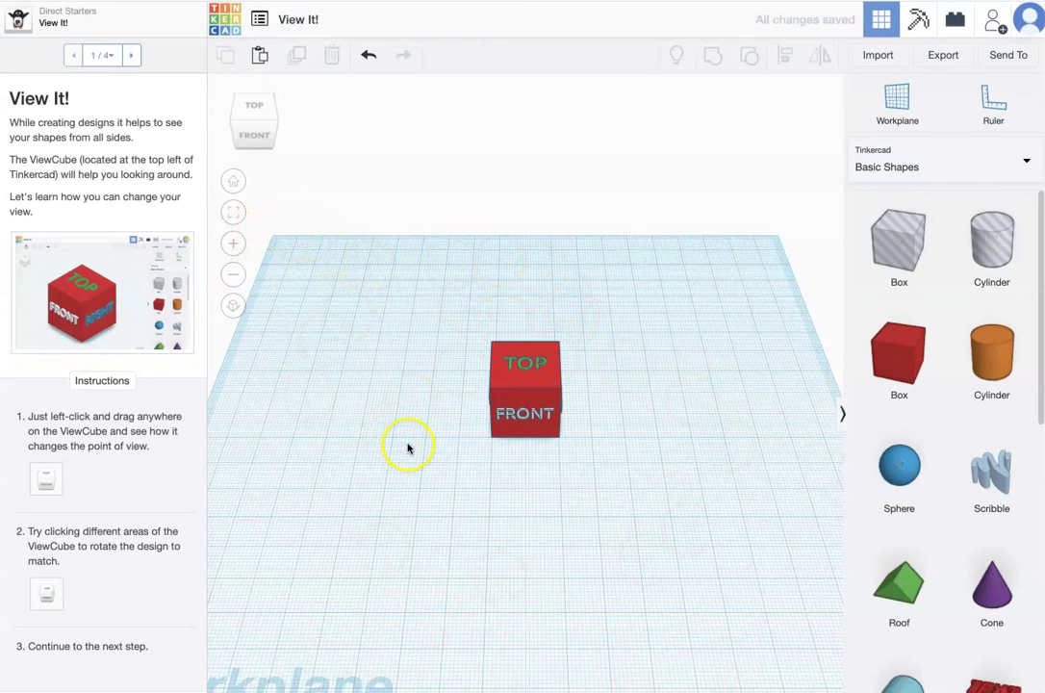
- Create a new blank design and place three red boxes side by side in a row on the workplane
left_click(228, 21)
left_click(308, 246)
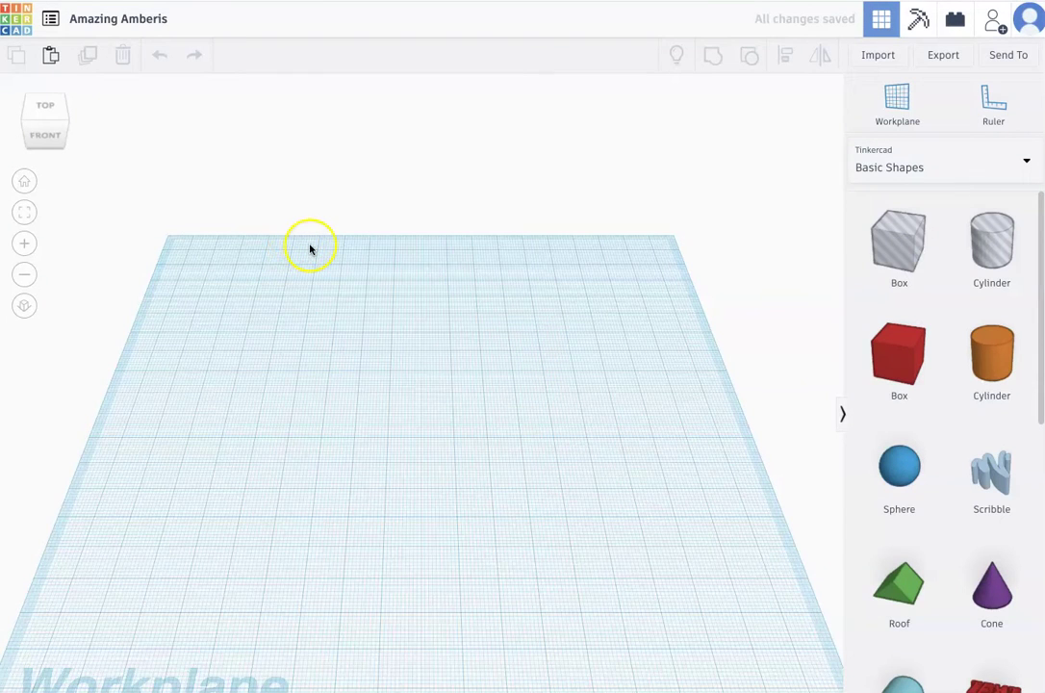
left_click_drag(904, 351, 298, 411)
left_click_drag(904, 352, 410, 408)
left_click_drag(892, 354, 515, 405)
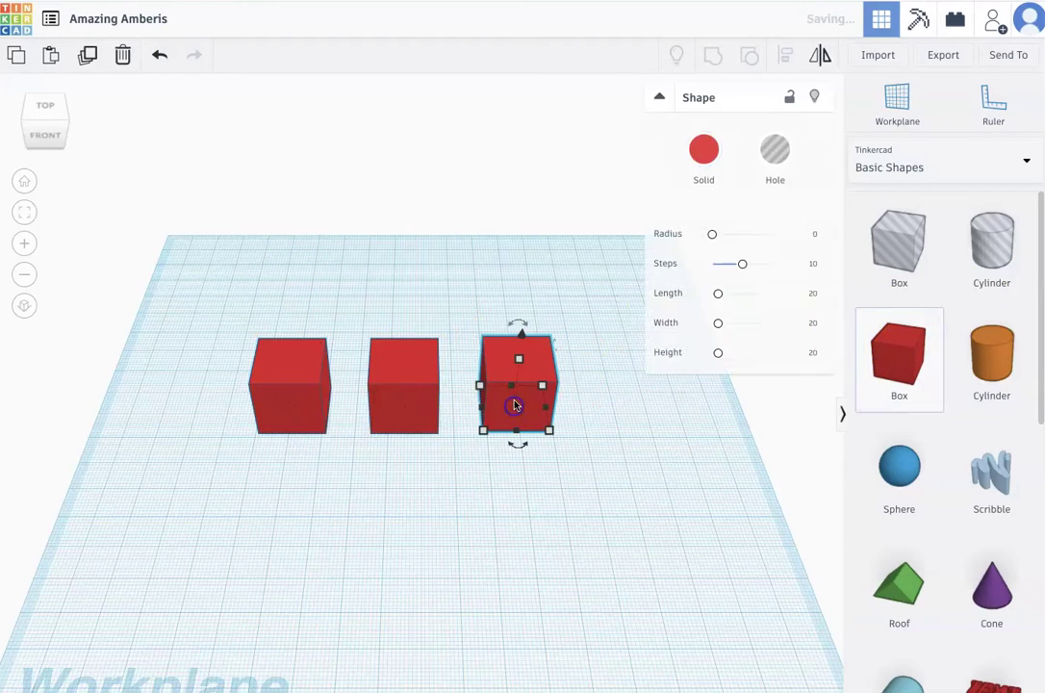
left_click(114, 158)
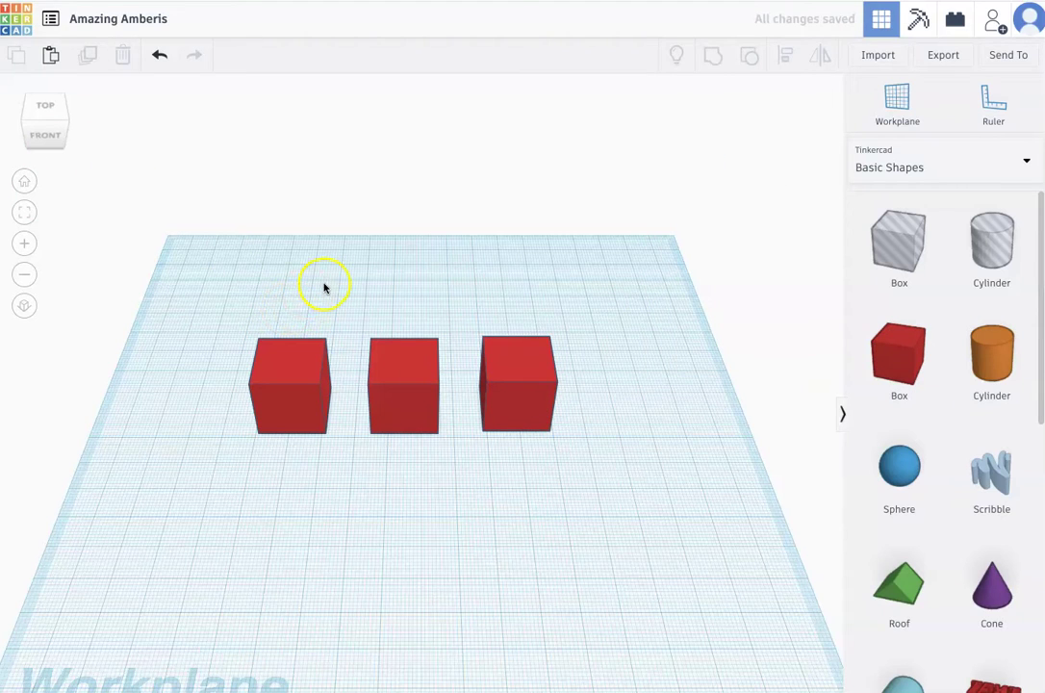
- Examine the three boxes from different angles and distances, and return to the home view
right_click_drag(329, 281, 322, 282)
left_click_drag(232, 286, 331, 293)
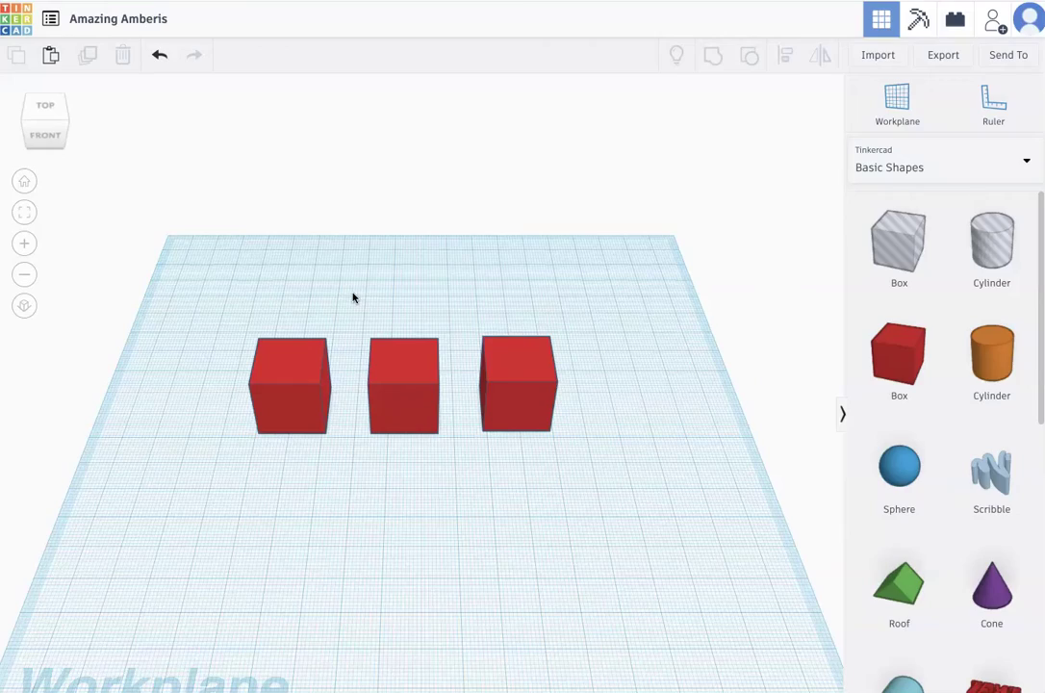
right_click_drag(353, 295, 322, 298)
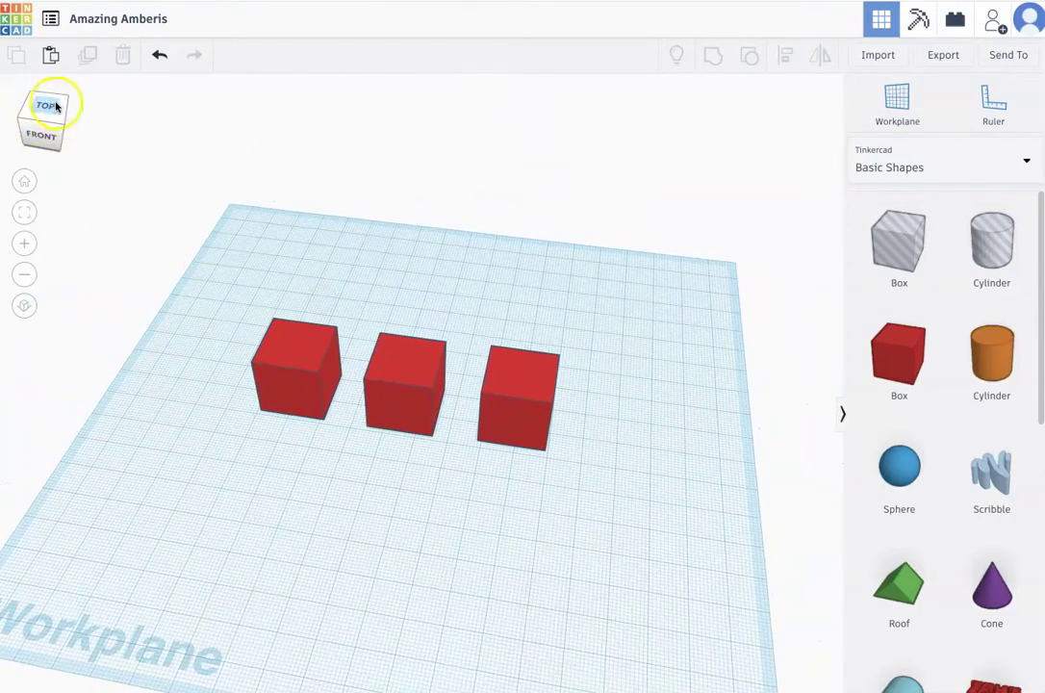
right_click_drag(200, 414, 314, 399)
scroll(310, 392, "up", 5)
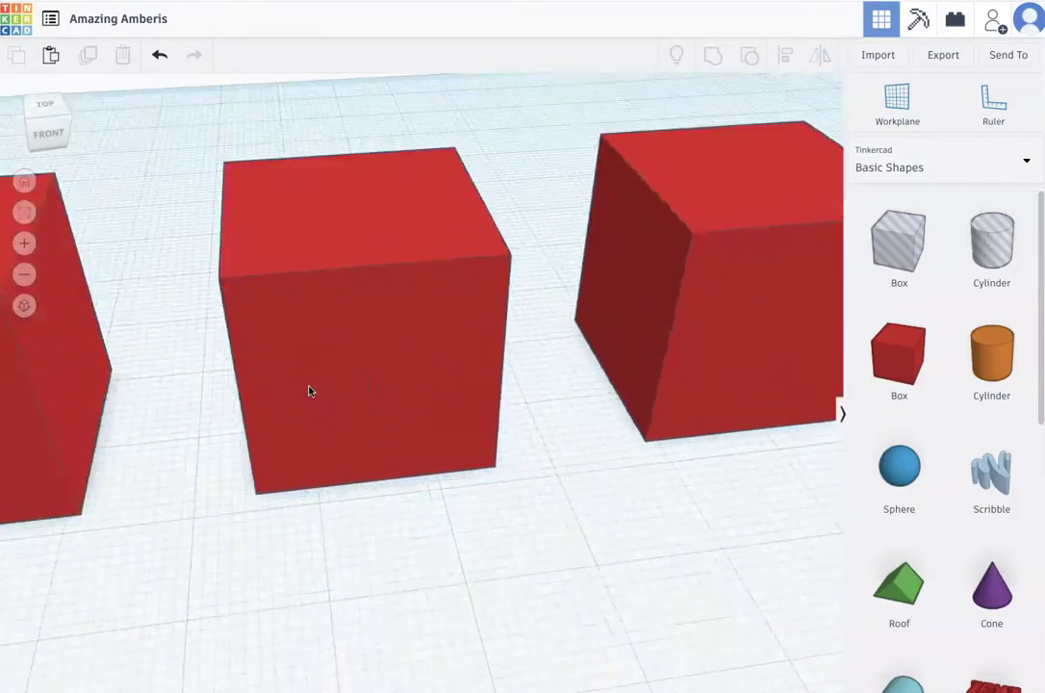
scroll(310, 389, "down", 7)
scroll(310, 390, "down", 5)
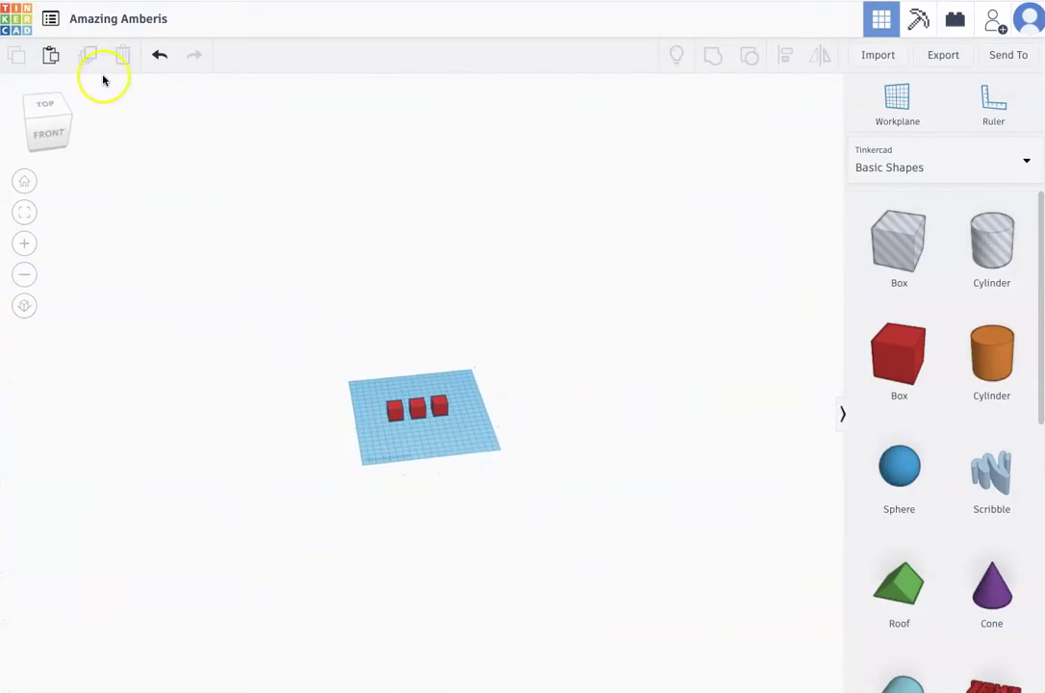
left_click(49, 120)
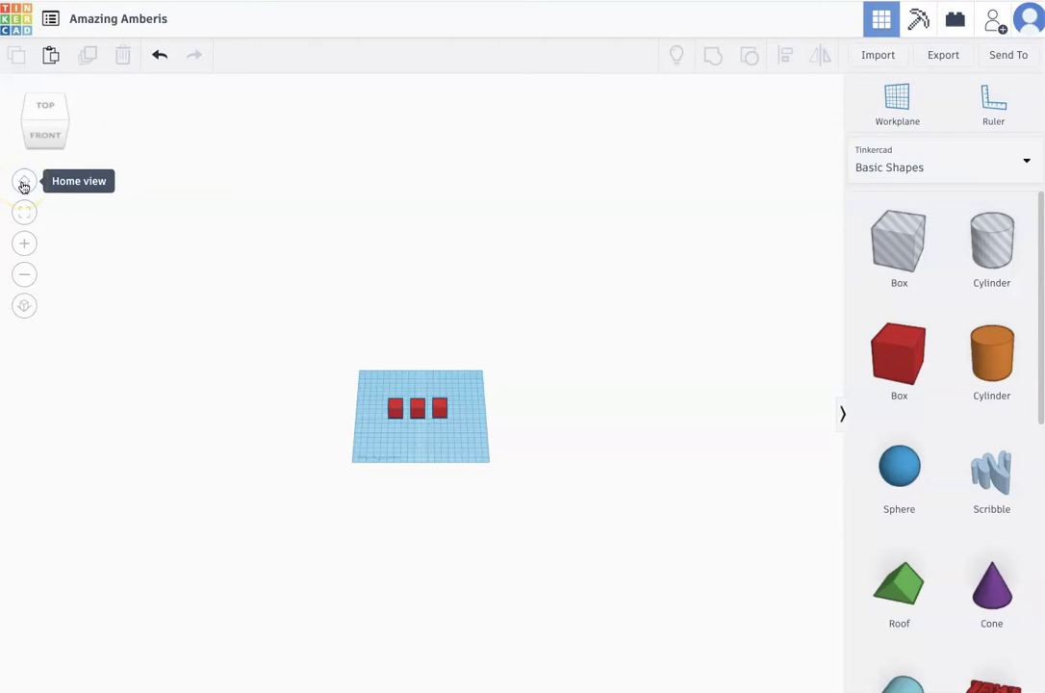
left_click(24, 183)
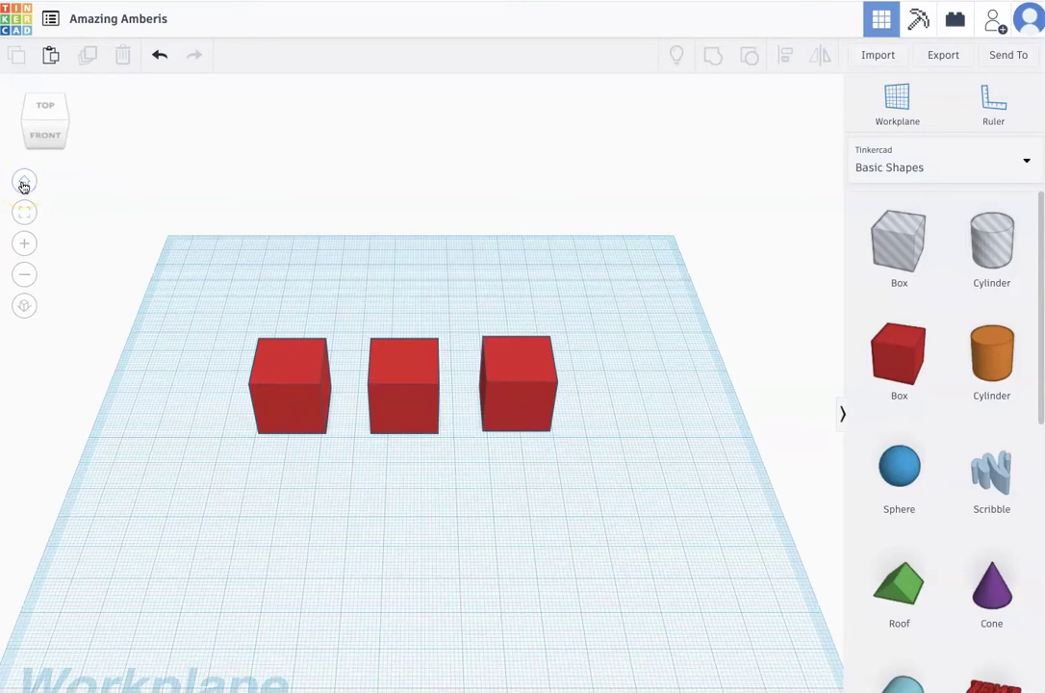
- View the boxes from far away and from very close up, and reset to the home view
scroll(322, 249, "down", 5)
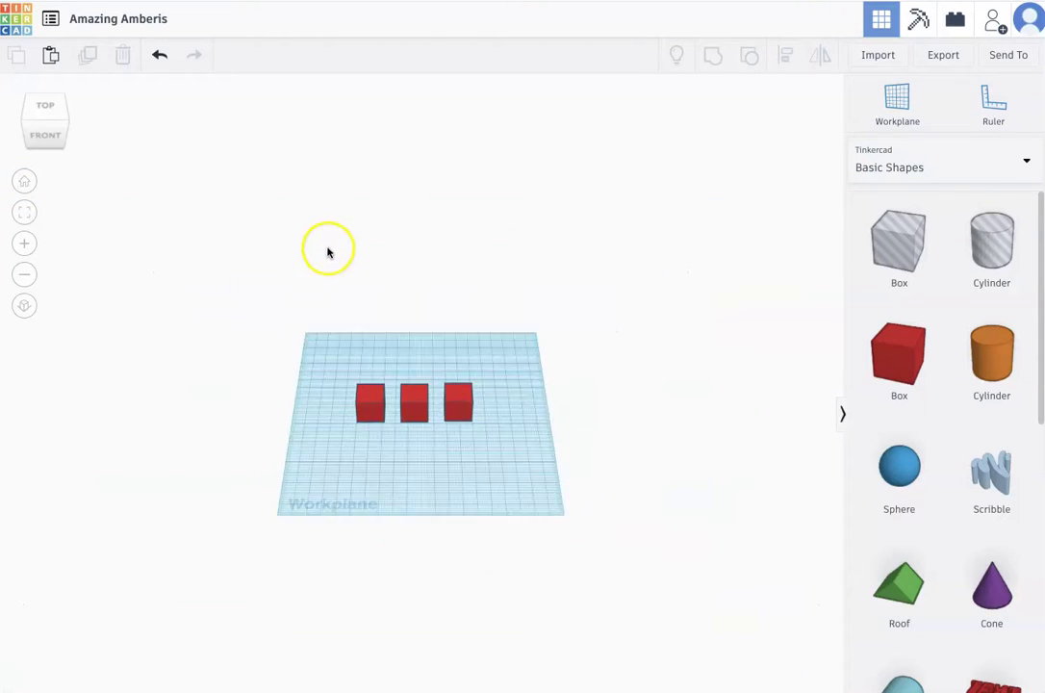
scroll(332, 252, "up", 10)
scroll(344, 261, "up", 3)
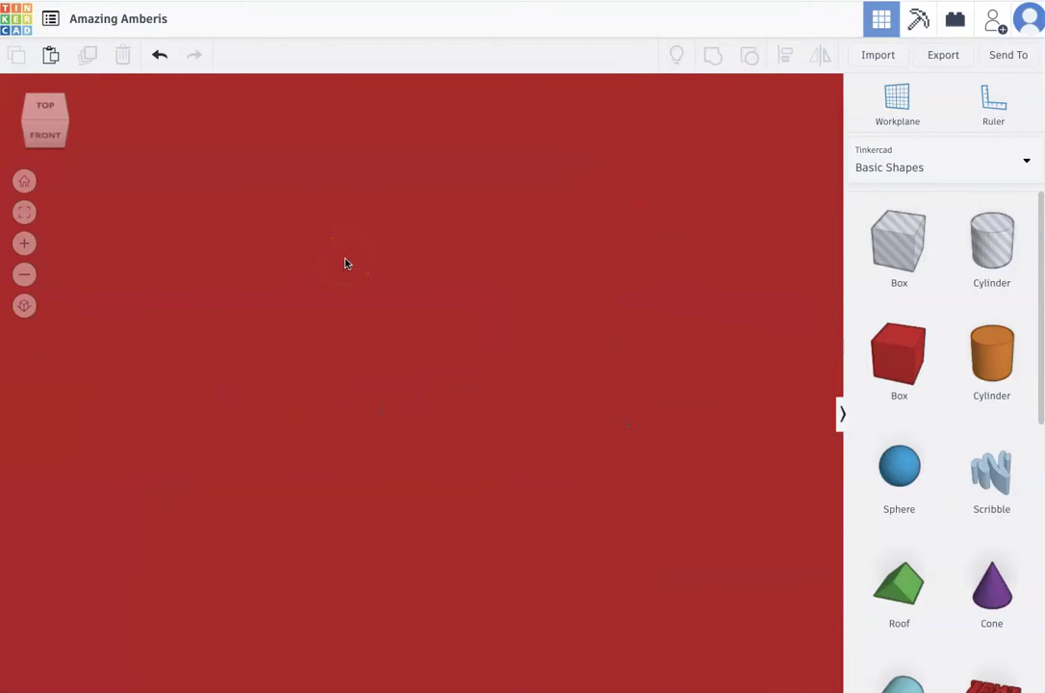
left_click(26, 182)
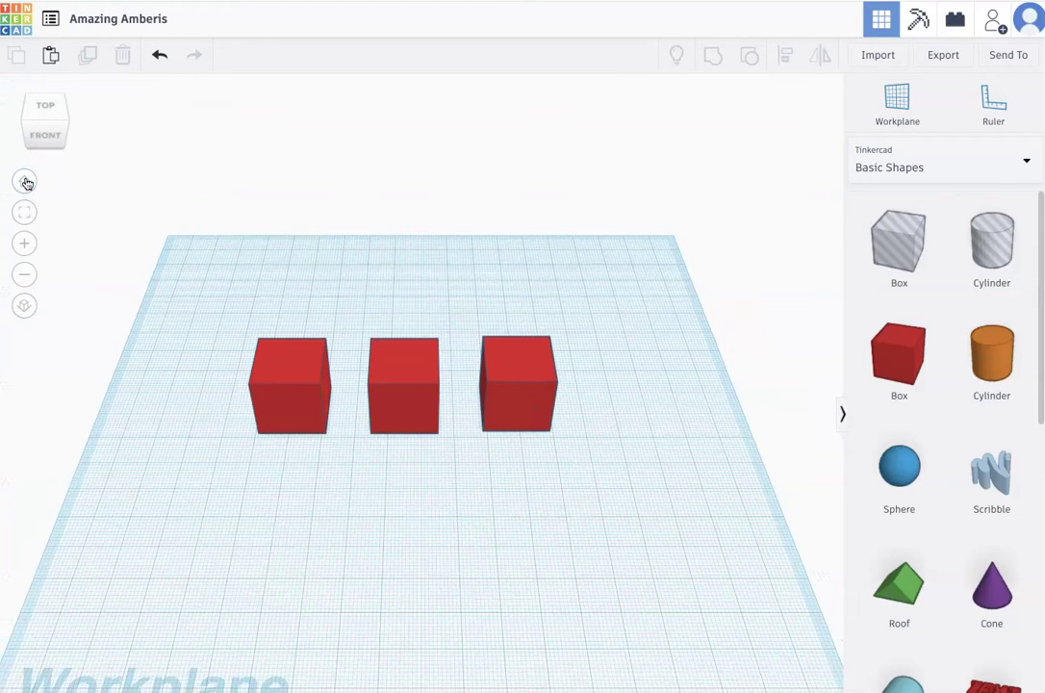
- Examine the row of boxes from the right side and from the front-right corner at varying distances
left_click_drag(60, 119, 84, 145)
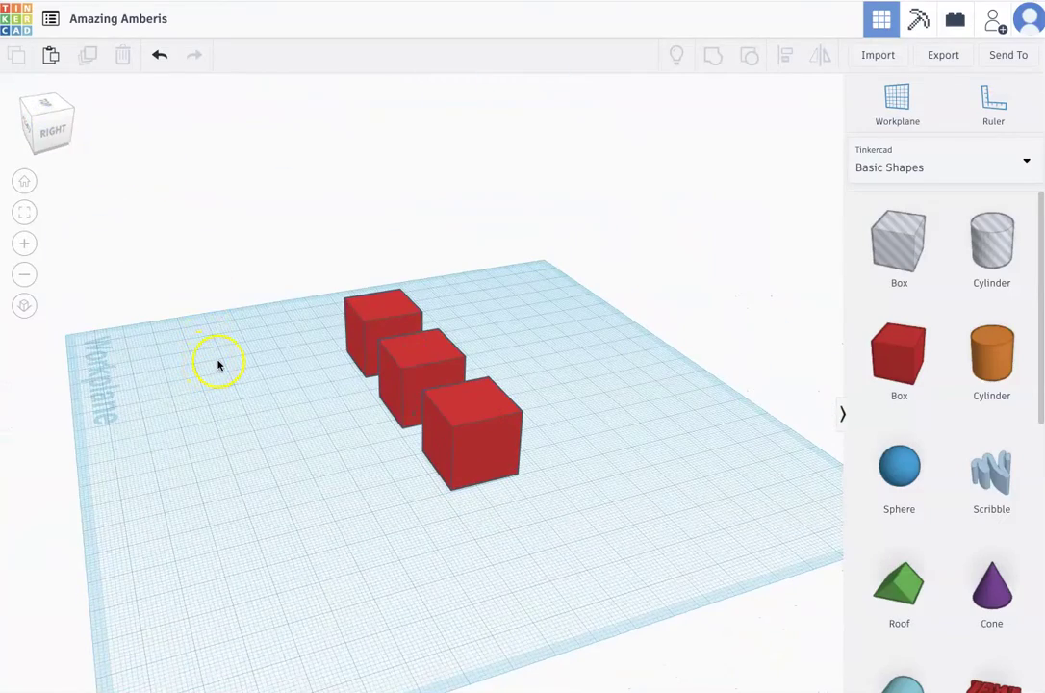
right_click_drag(218, 363, 312, 401)
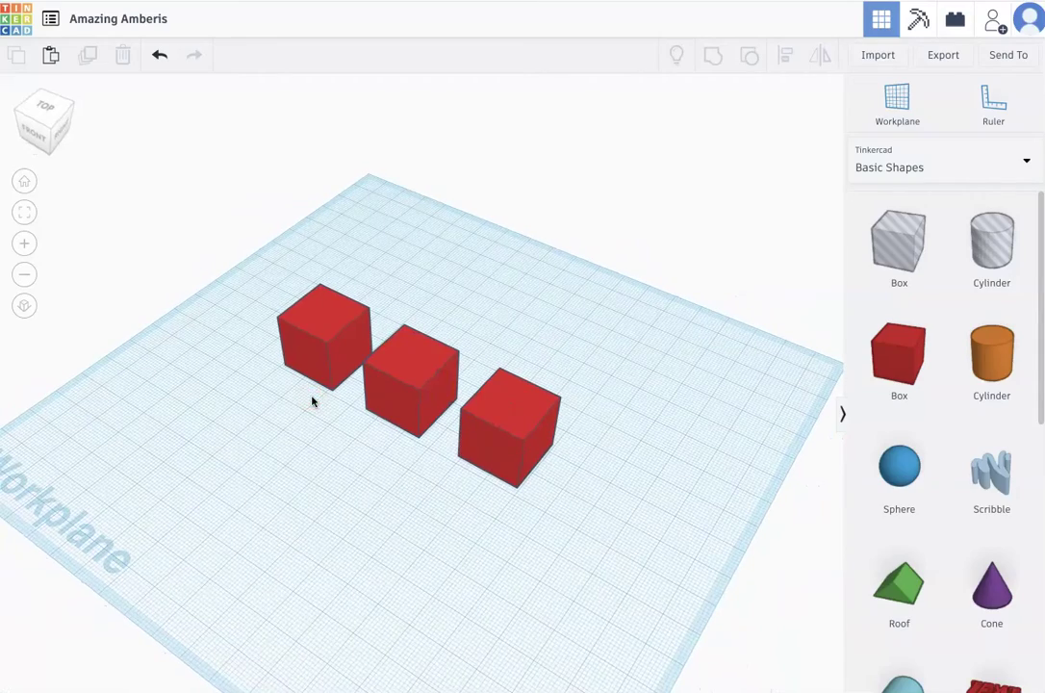
scroll(312, 401, "down", 3)
scroll(312, 401, "up", 8)
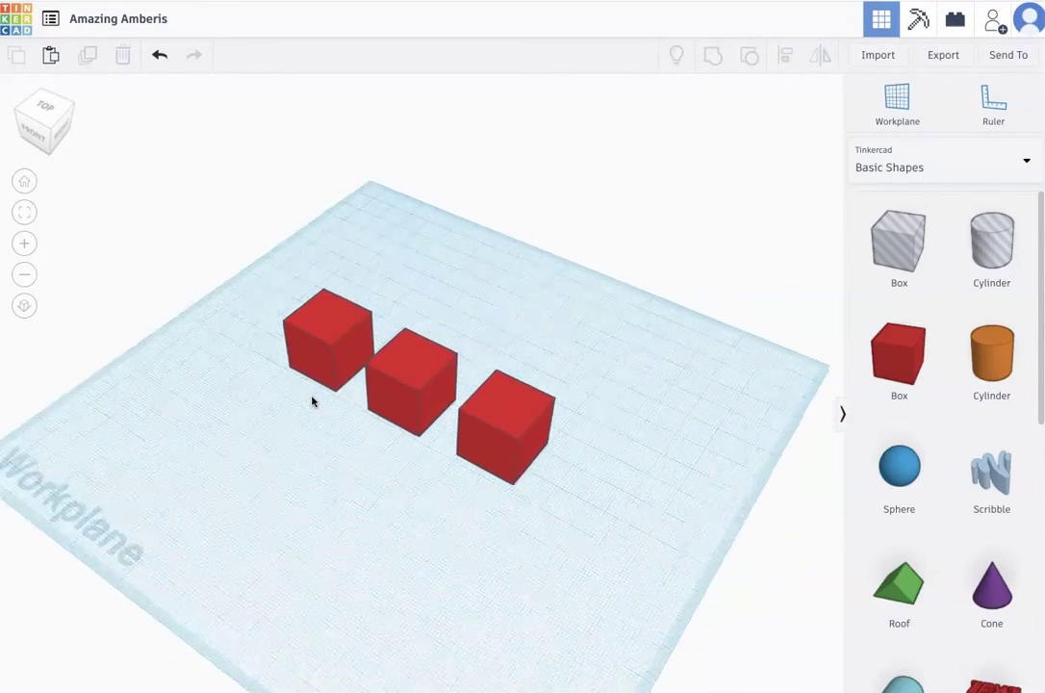
scroll(312, 401, "down", 6)
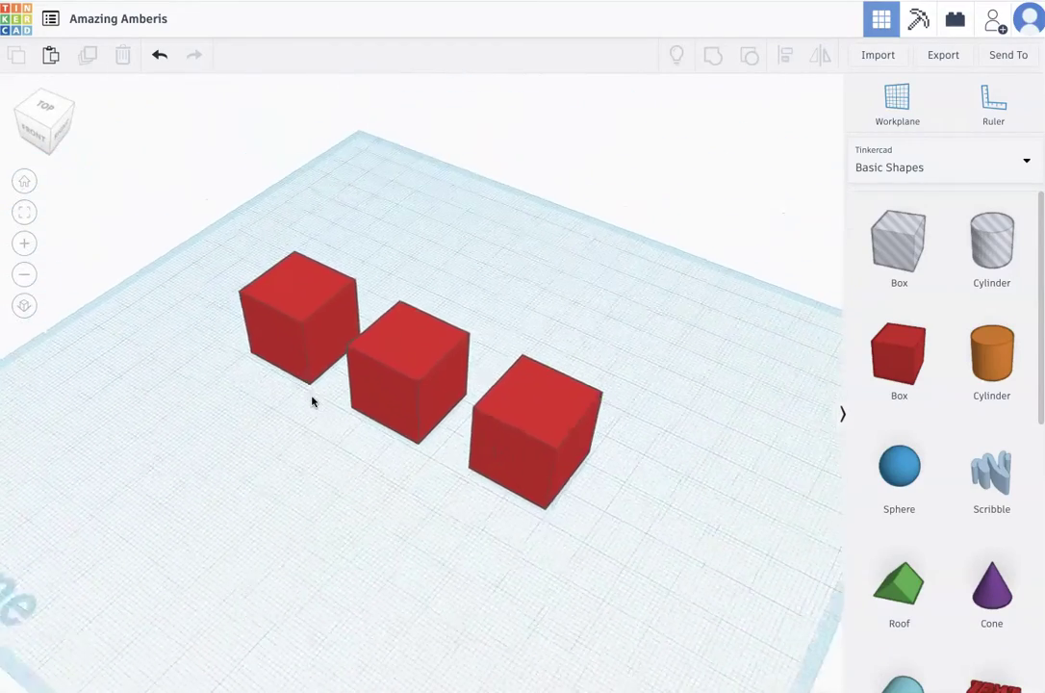
scroll(312, 401, "up", 8)
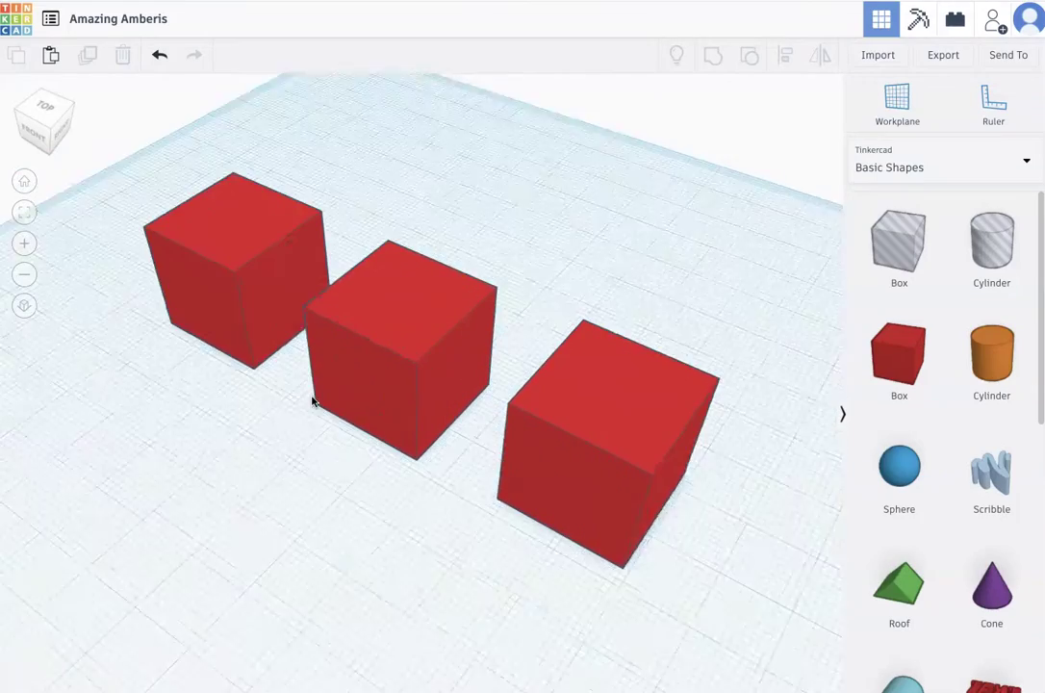
scroll(311, 401, "down", 6)
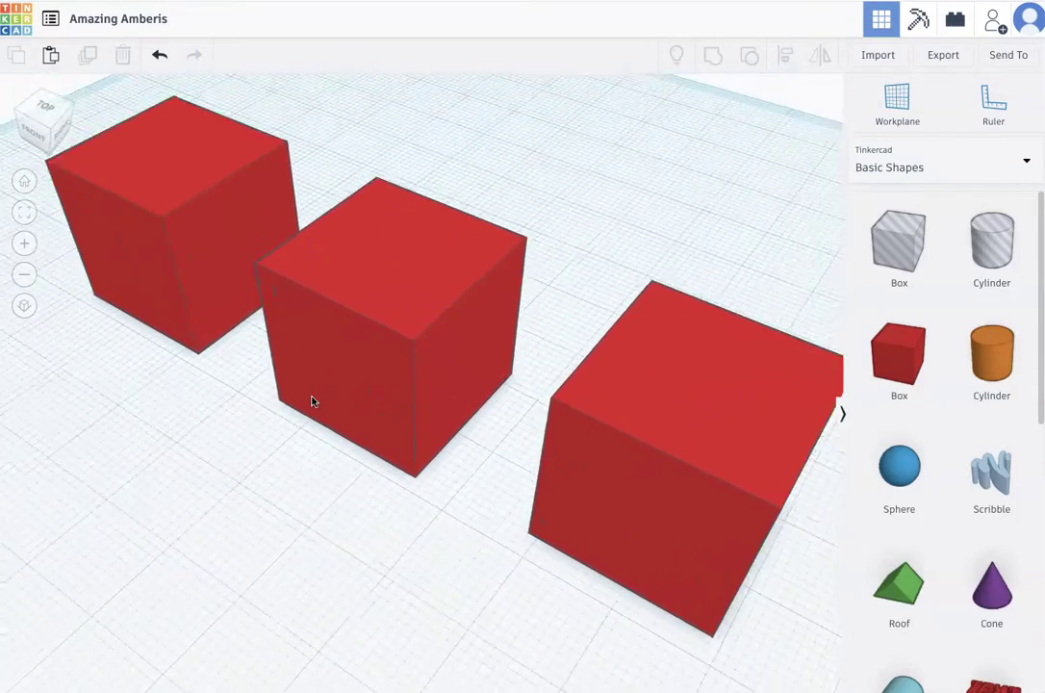
scroll(311, 401, "up", 4)
scroll(312, 401, "down", 4)
scroll(312, 402, "up", 2)
scroll(326, 326, "up", 5)
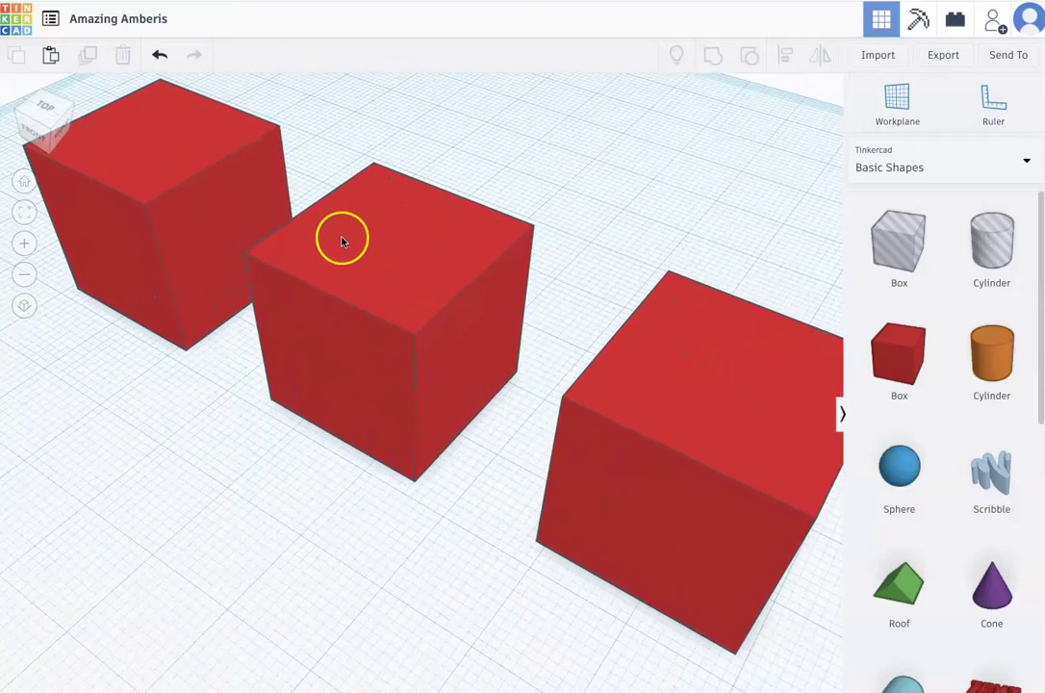
- Recolour the middle box blue and the box at the right end of the row yellow
left_click(343, 237)
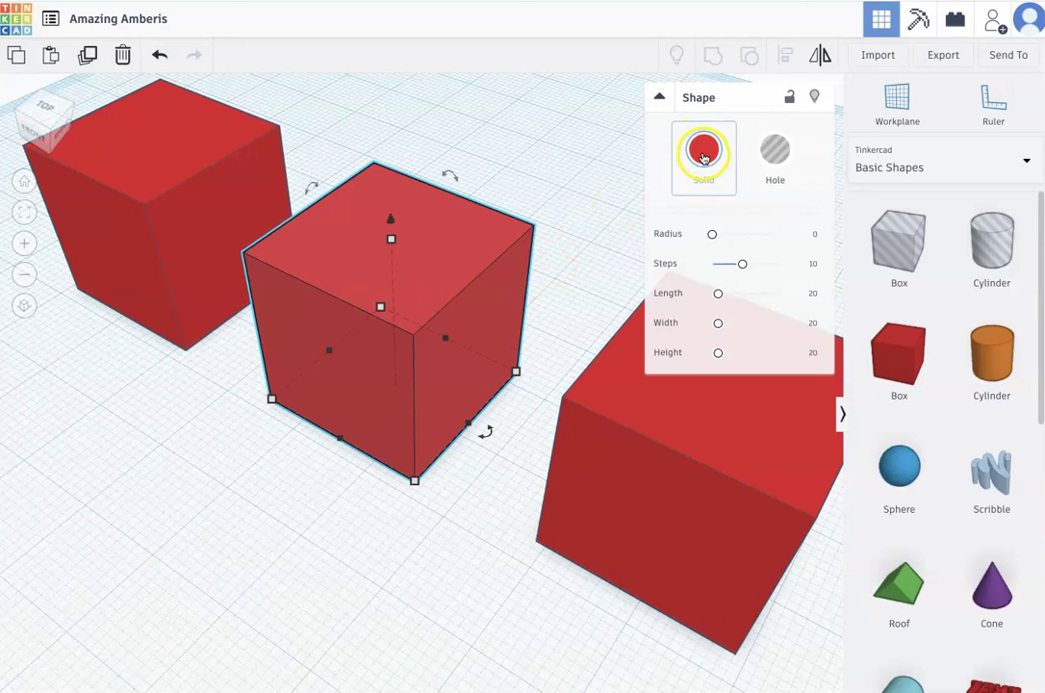
left_click(703, 154)
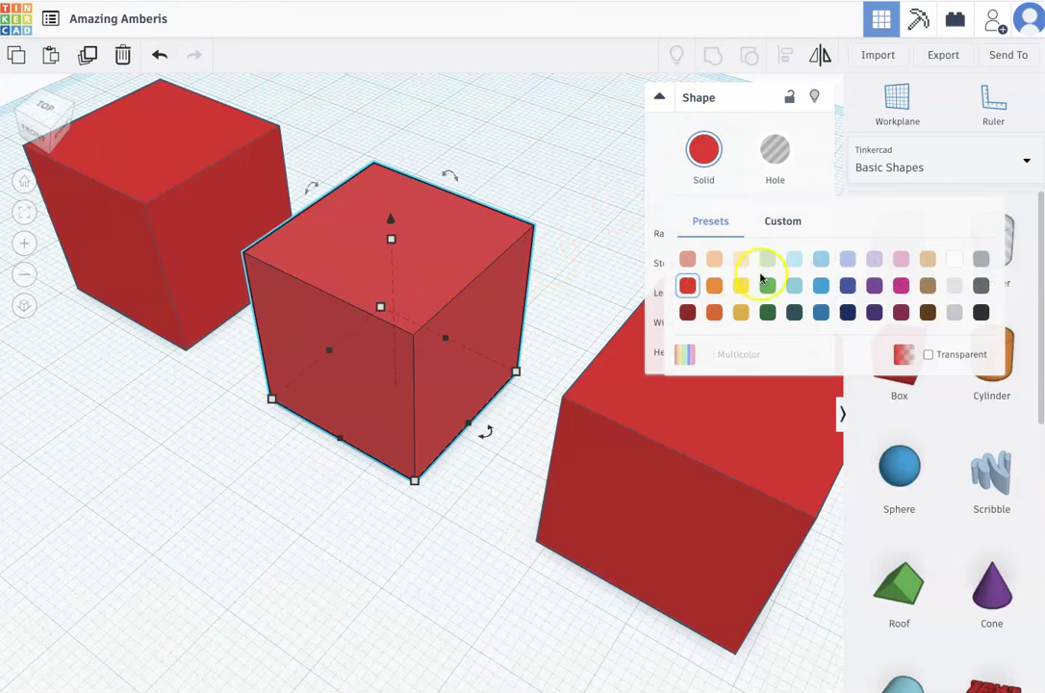
left_click(820, 289)
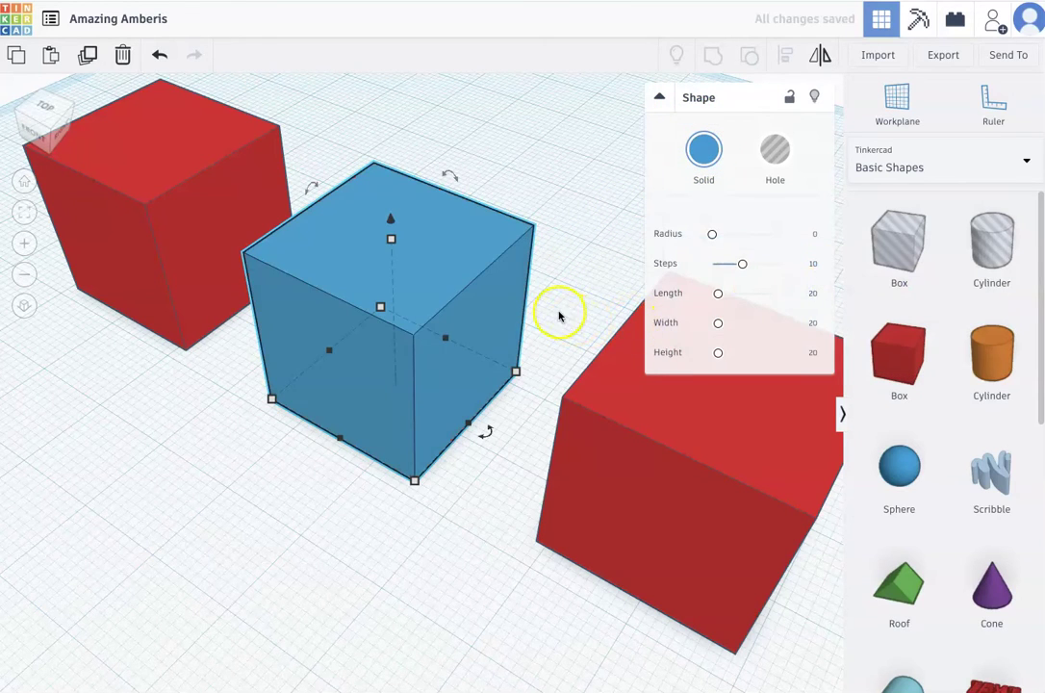
left_click(633, 452)
left_click(724, 169)
left_click(739, 286)
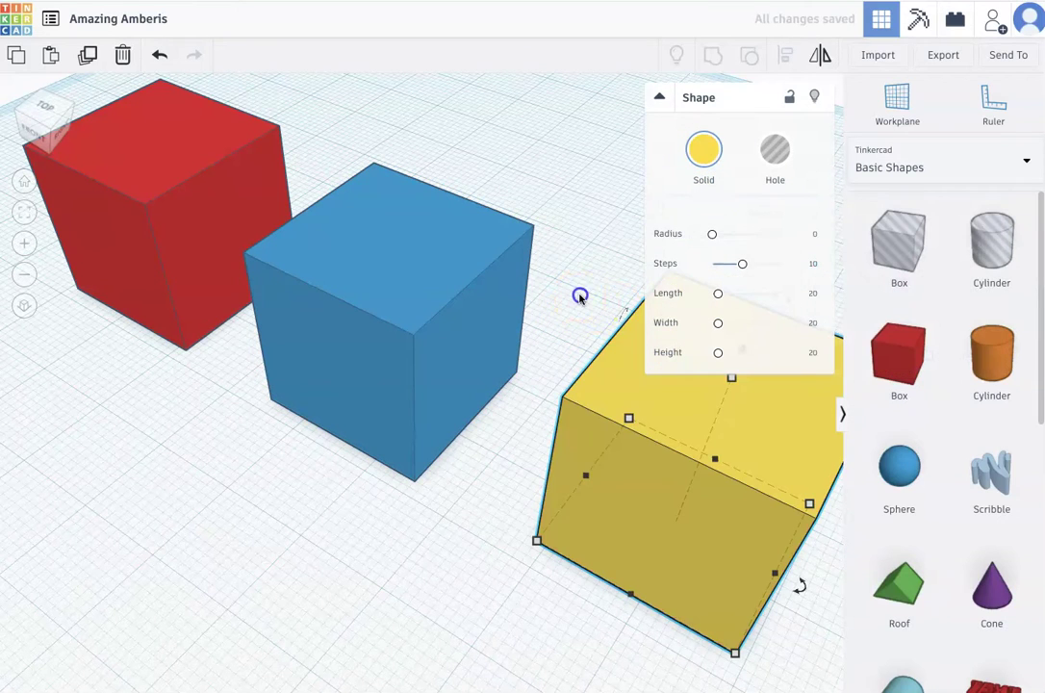
- Resize the blue box into a narrower block with a length of about 31 and a height of about 17
left_click(366, 402)
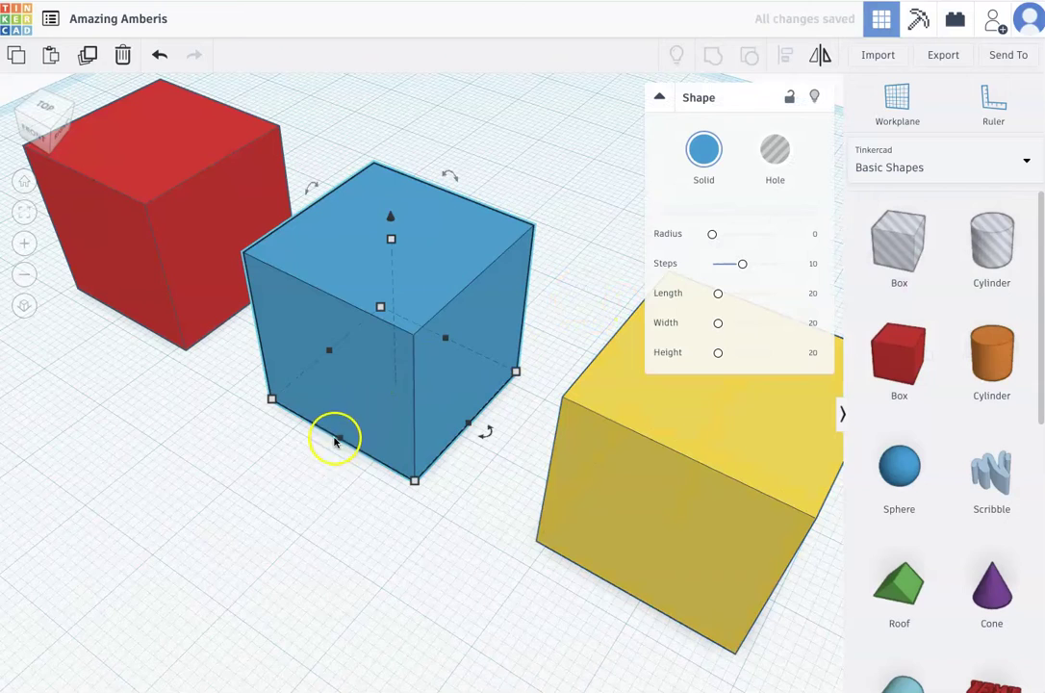
left_click_drag(272, 400, 303, 407)
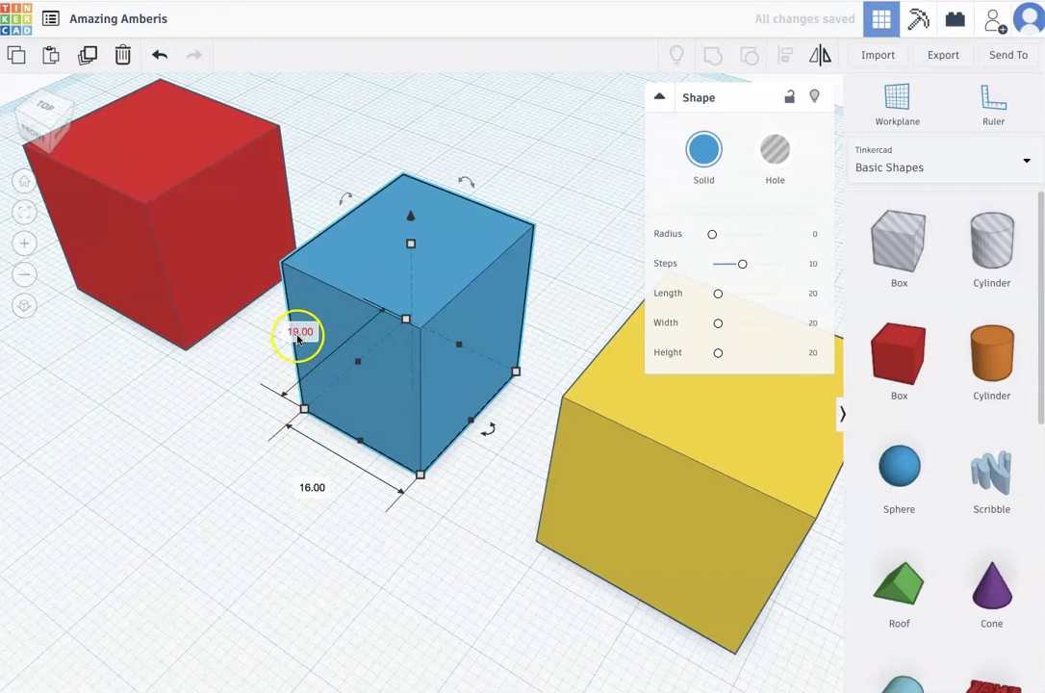
left_click_drag(361, 441, 580, 274)
left_click_drag(427, 354, 339, 449)
mouse_move(412, 492)
left_mouse_down()
mouse_move(411, 505)
mouse_move(408, 387)
mouse_move(414, 512)
mouse_move(406, 440)
mouse_move(331, 452)
mouse_move(298, 489)
mouse_move(420, 401)
mouse_move(324, 453)
mouse_move(229, 551)
mouse_move(401, 436)
mouse_move(436, 390)
mouse_move(269, 504)
left_mouse_up()
left_click(352, 415)
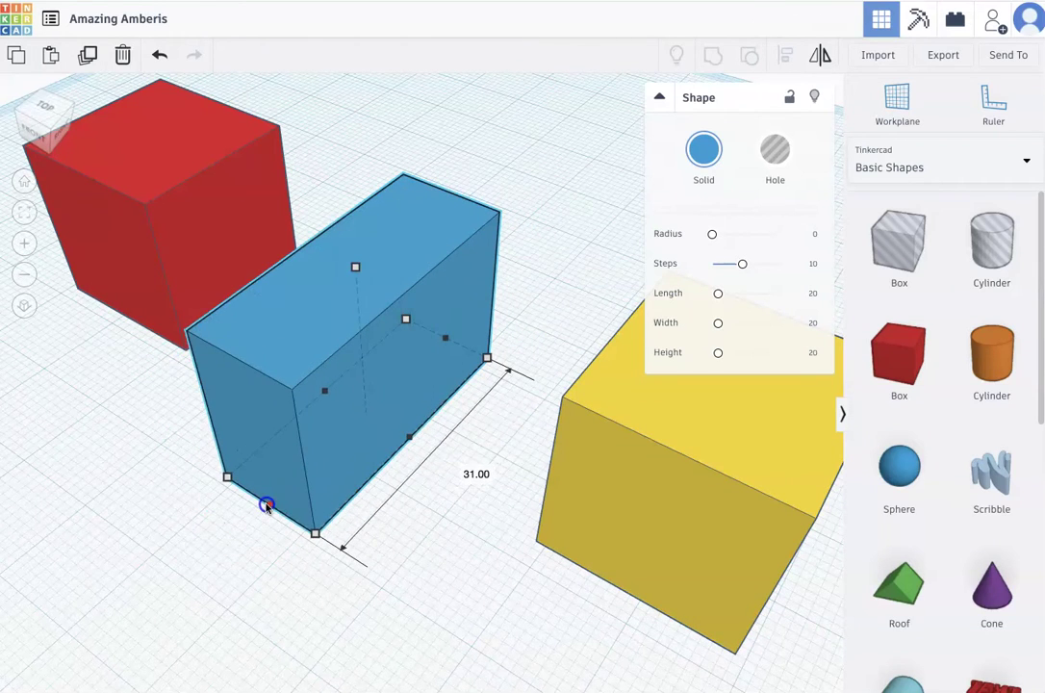
left_click(342, 382)
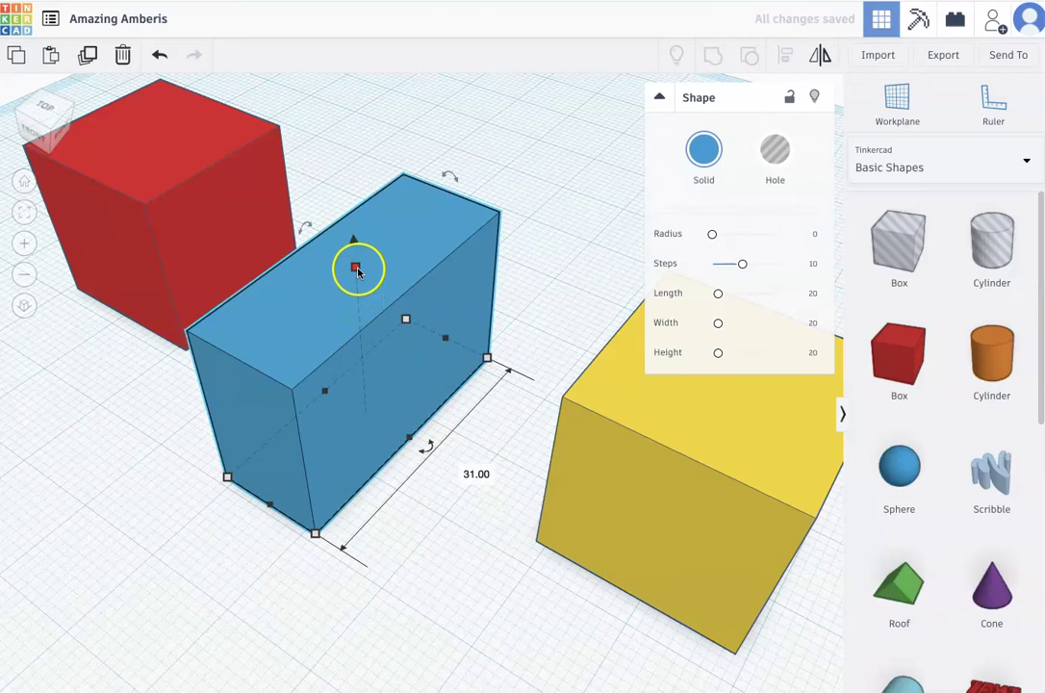
mouse_move(357, 271)
left_mouse_down()
mouse_move(357, 212)
mouse_move(360, 381)
mouse_move(354, 294)
left_mouse_up()
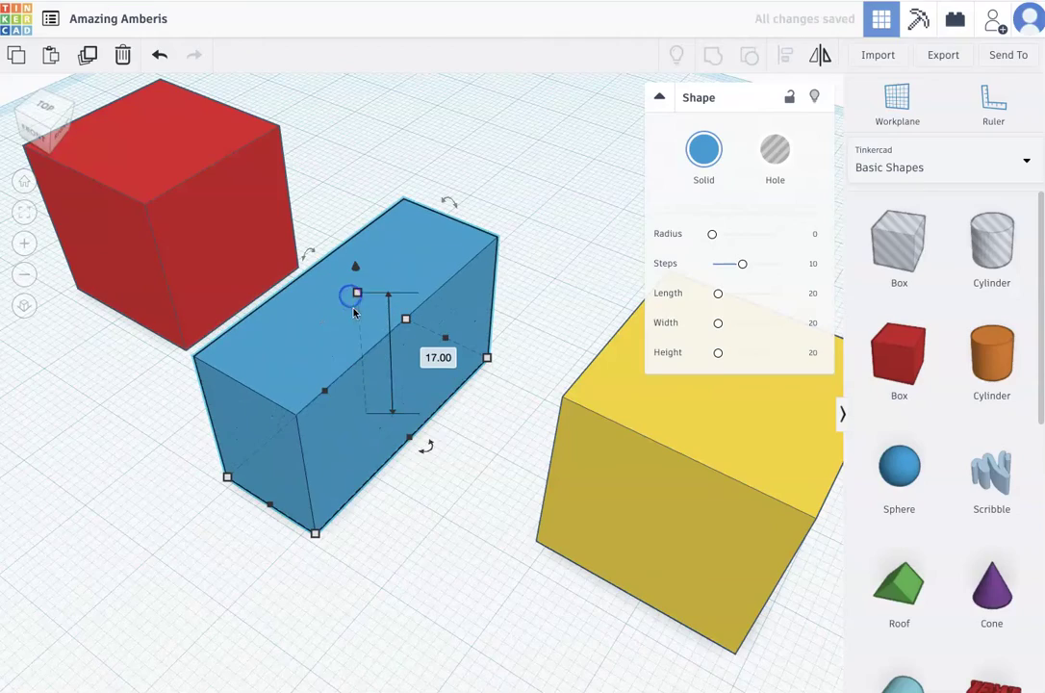
- Lift the blue block straight up so it floats above the workplane between the red and yellow boxes
right_click_drag(434, 450, 496, 378)
scroll(370, 241, "up", 5)
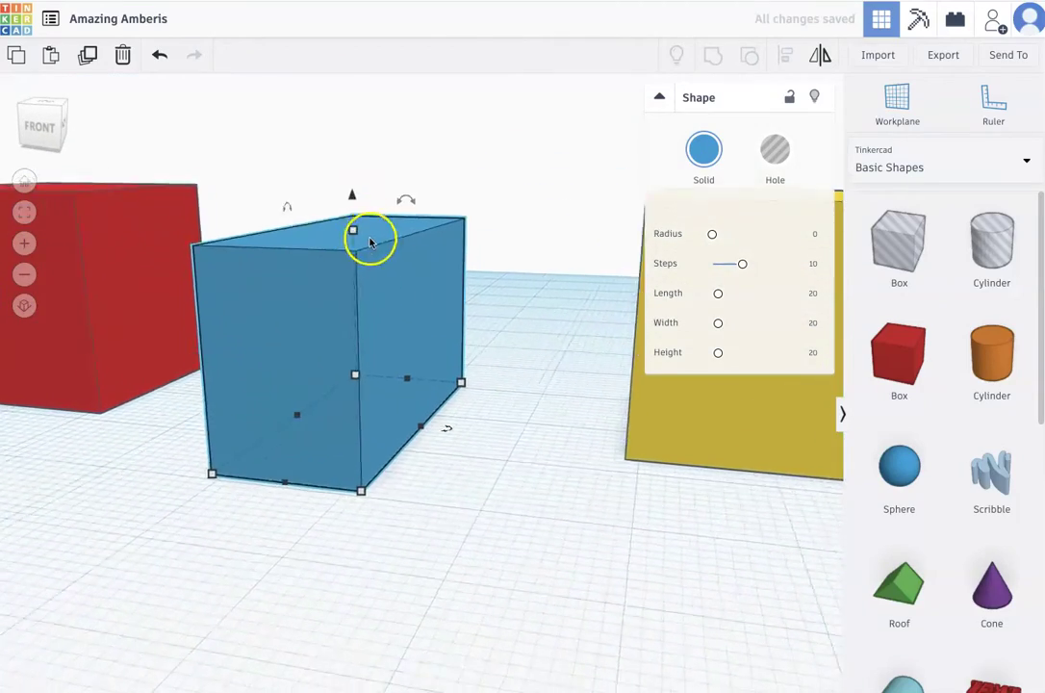
scroll(350, 180, "down", 3)
scroll(354, 188, "up", 2)
scroll(351, 201, "down", 2)
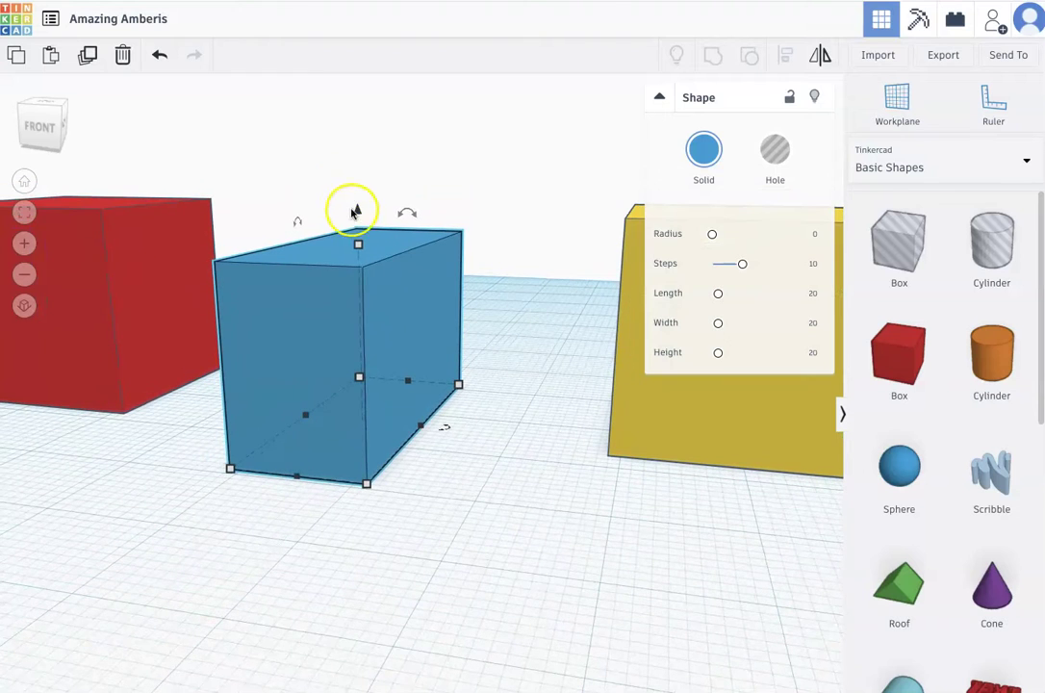
left_click_drag(358, 213, 357, 116)
right_click_drag(260, 572, 388, 622)
scroll(380, 611, "down", 5)
scroll(379, 609, "down", 4)
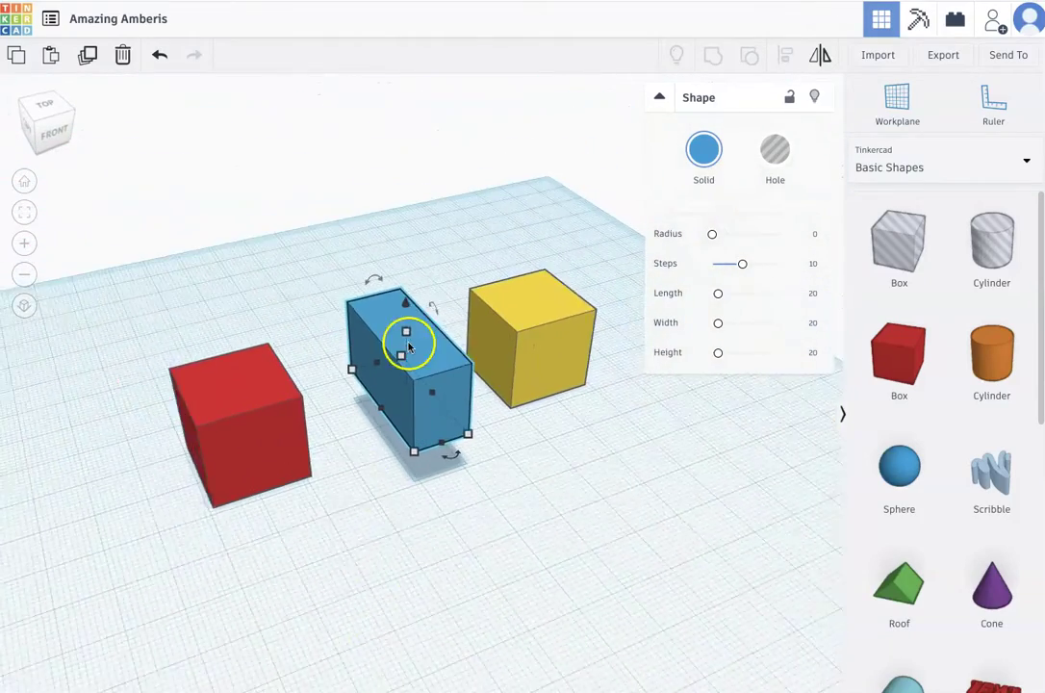
- Move the blue block over to the red box and position it across the middle of the box
left_click_drag(410, 317, 281, 347)
left_click_drag(408, 356, 415, 280)
left_click_drag(429, 326, 264, 387)
right_click_drag(215, 524, 185, 484)
left_click(264, 351)
mouse_move(265, 351)
left_mouse_down()
mouse_move(264, 367)
mouse_move(261, 346)
left_mouse_up()
- Lower the blue block 8 mm so it sinks into the upper part of the red box
right_click_drag(314, 487, 499, 487)
left_click_drag(553, 285, 552, 322)
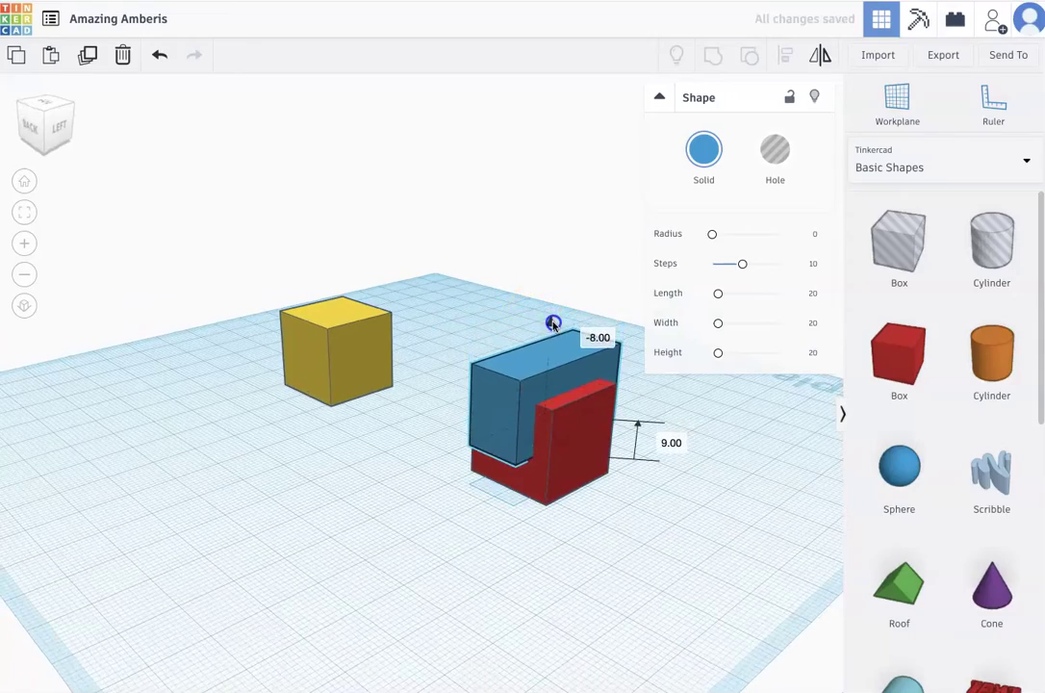
right_click_drag(639, 527, 293, 519)
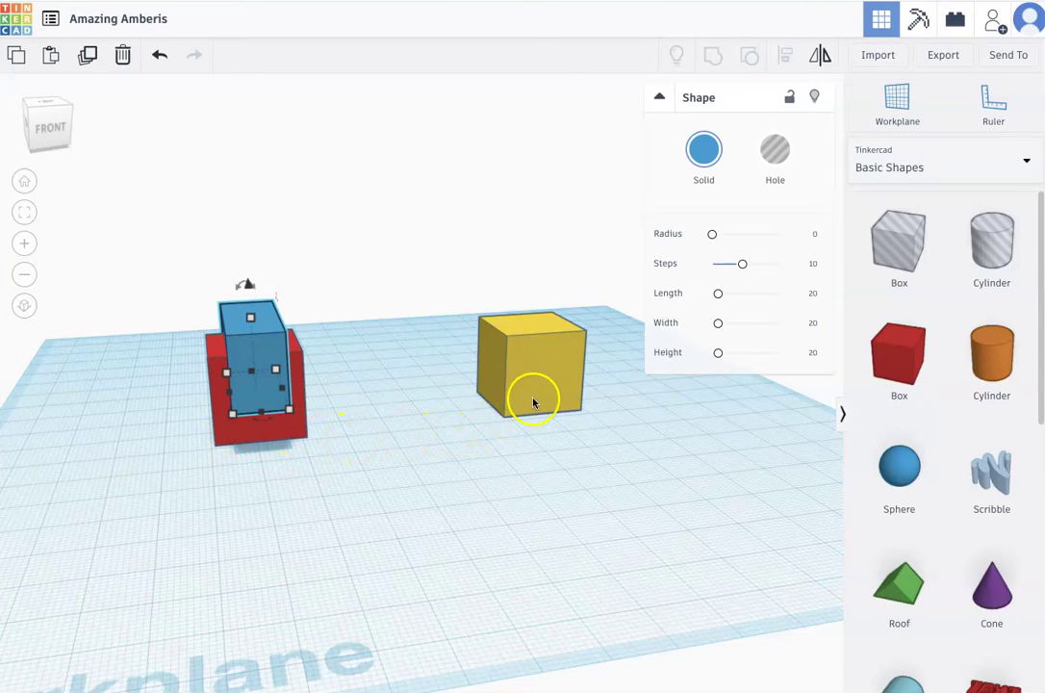
- Turn the blue block into a hole and group it with the red box to cut a channel through it
left_click(772, 160)
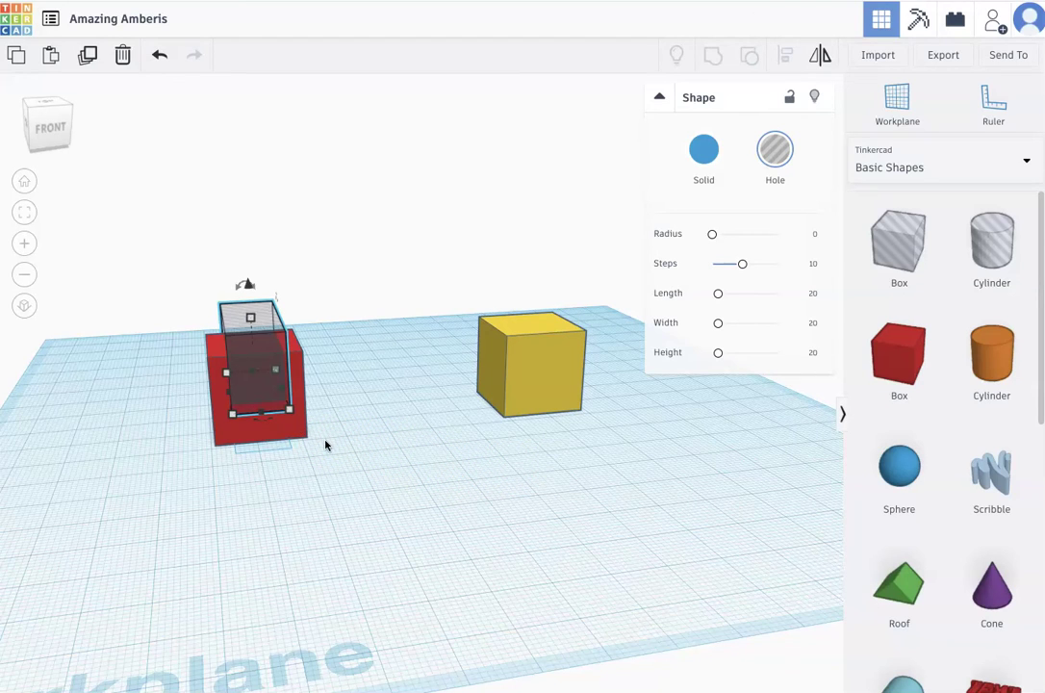
left_click(282, 437, "shift")
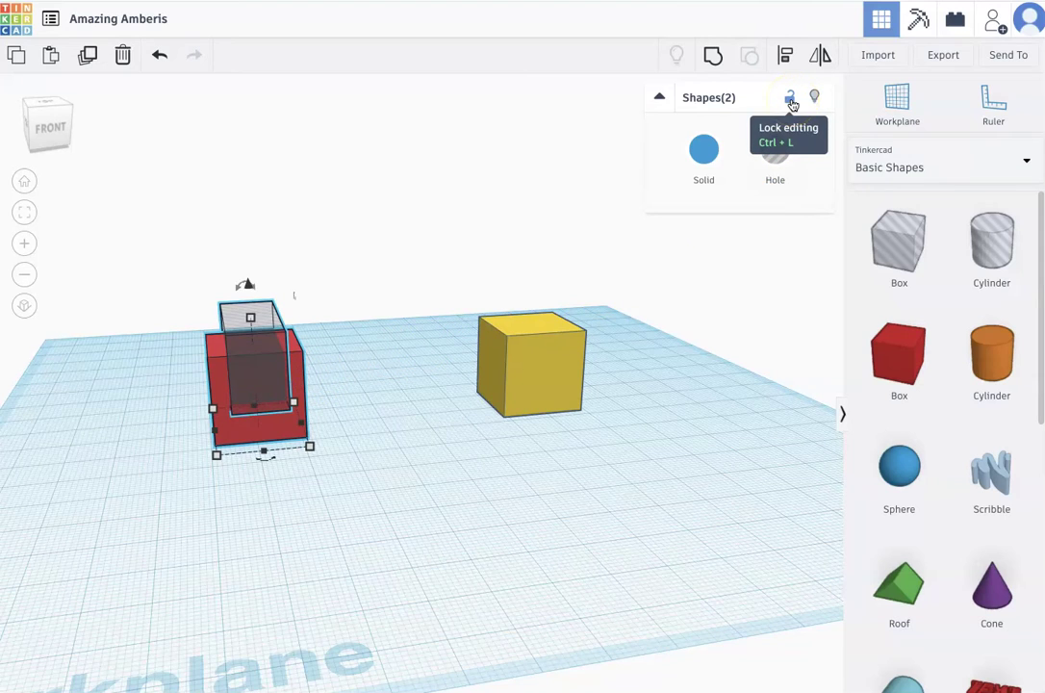
right_click(715, 57)
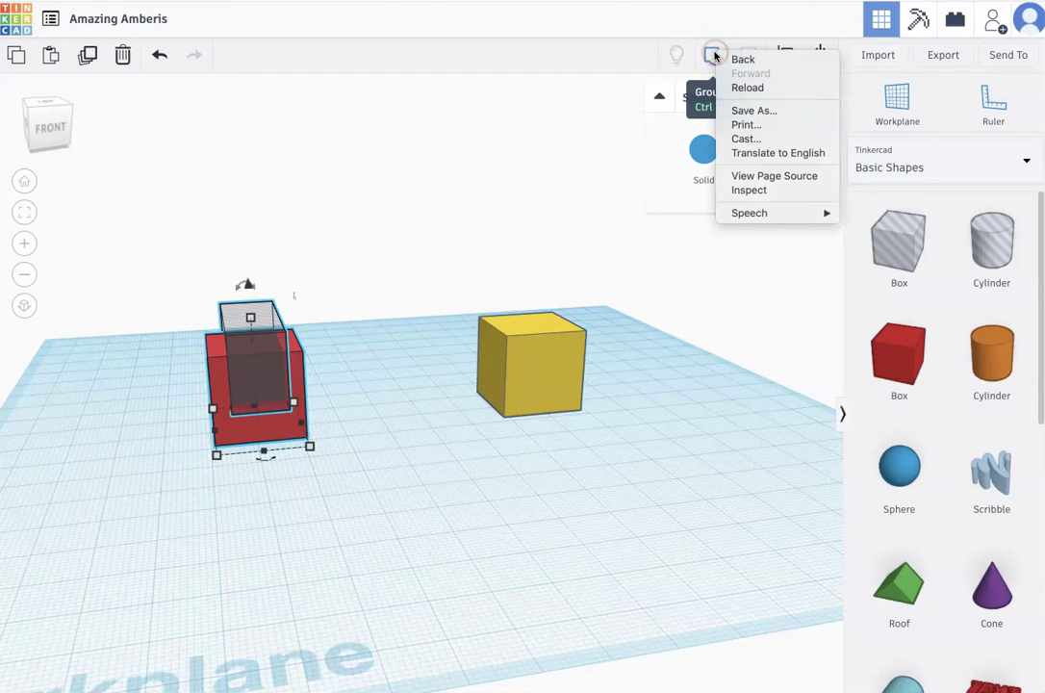
left_click(713, 61)
left_click(712, 61)
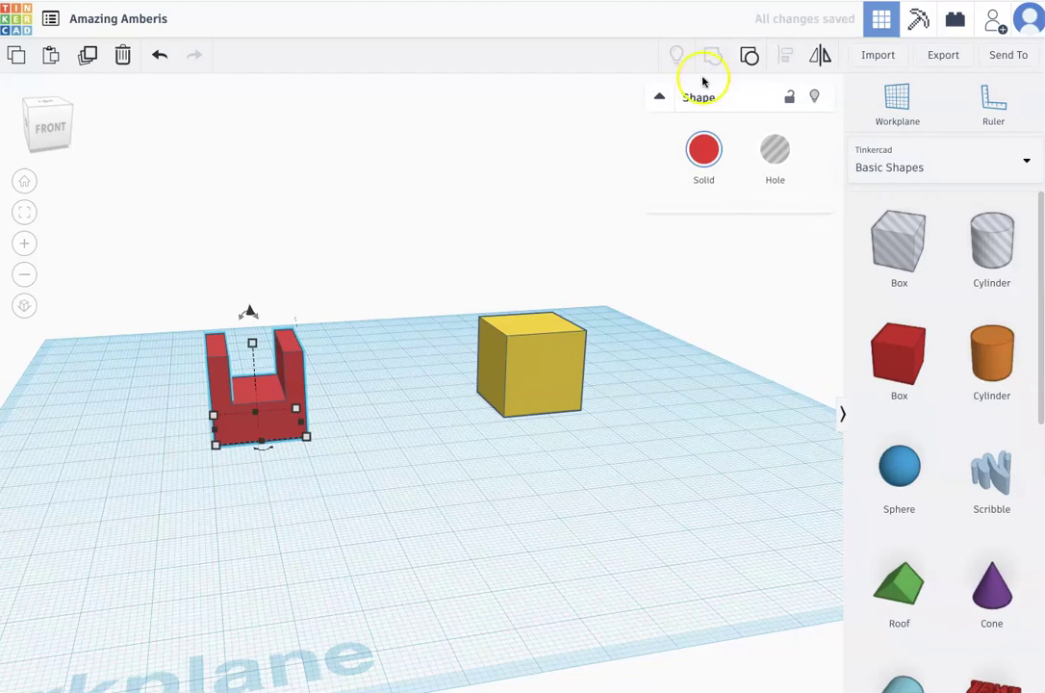
- Ungroup the notched red box into its solid and hole, and group the two shapes again
right_click_drag(443, 528, 657, 560)
left_click(536, 405)
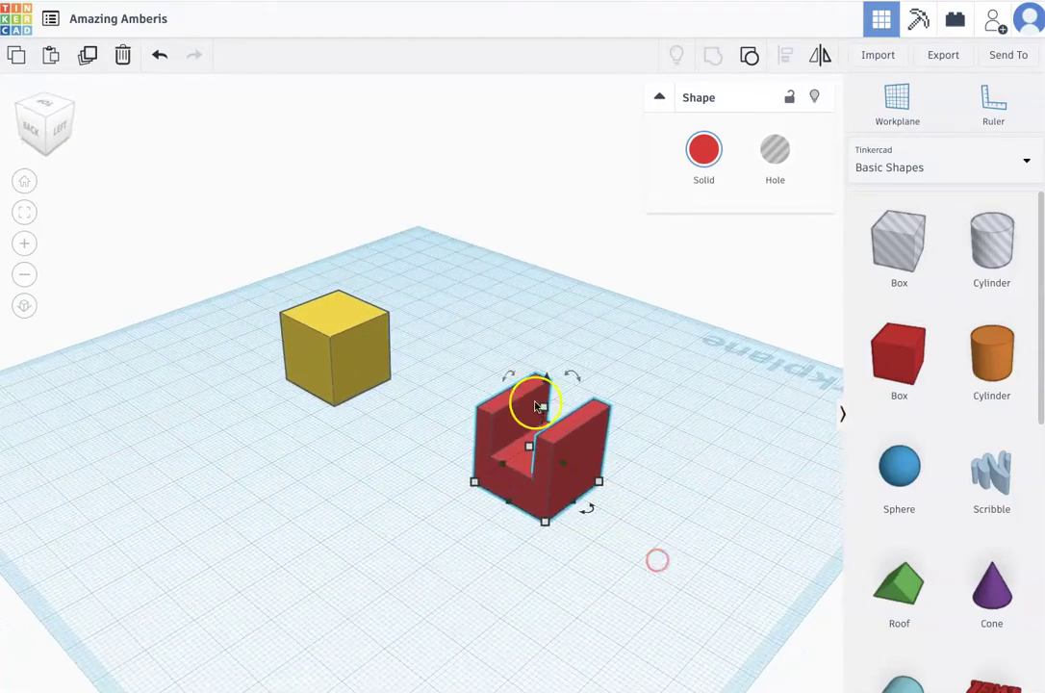
left_click(551, 398)
left_click(567, 421)
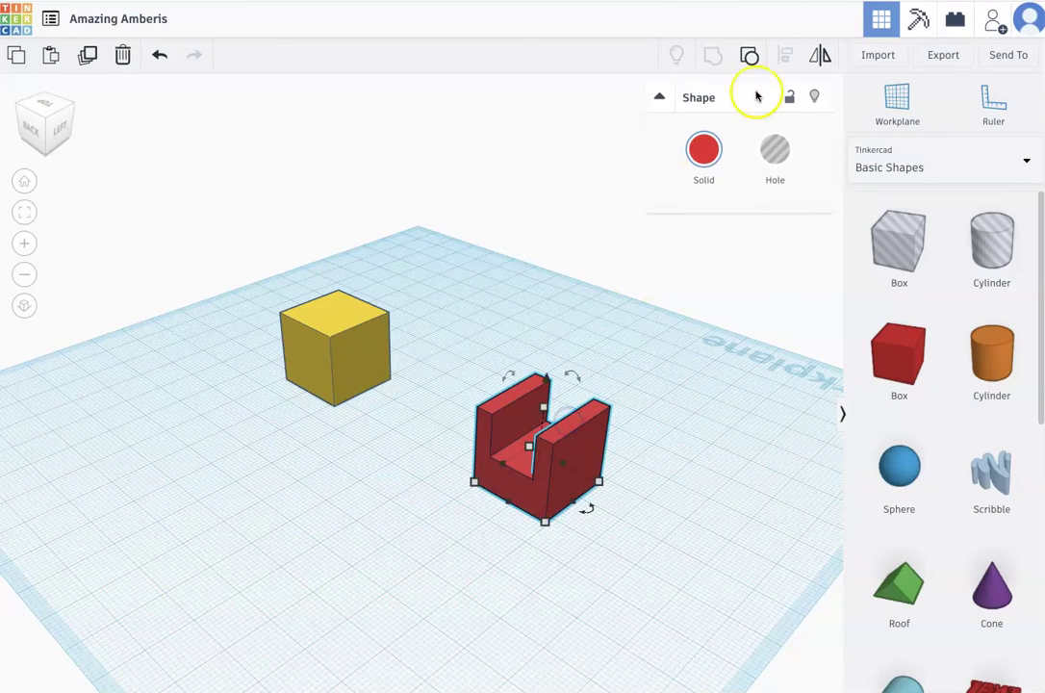
left_click(750, 57)
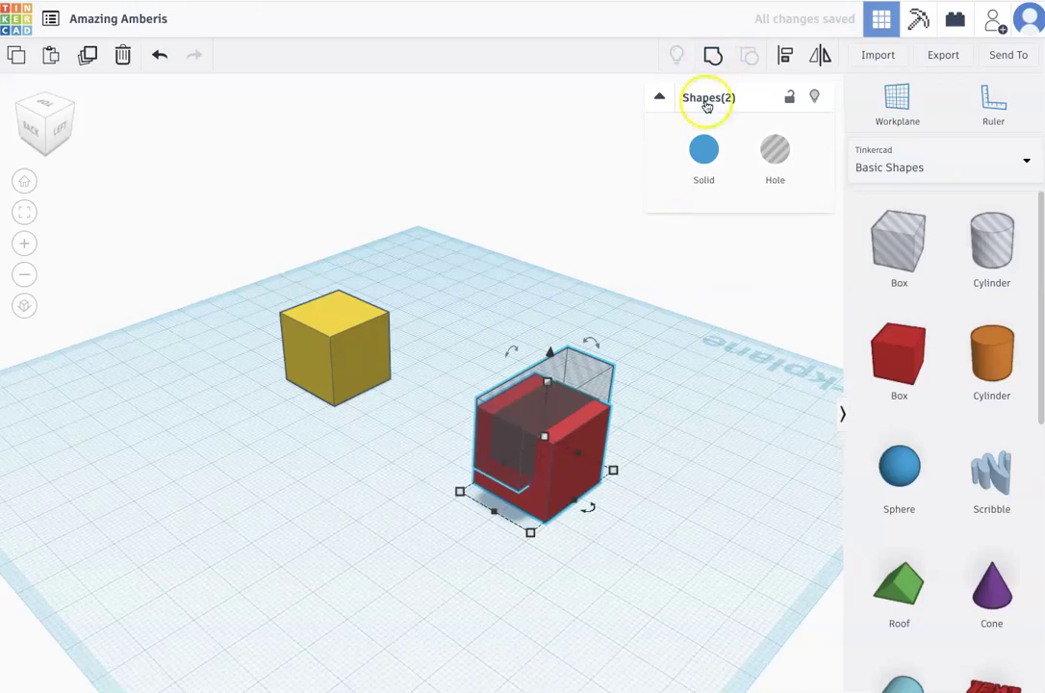
right_click_drag(655, 414, 406, 419)
left_click(713, 55)
- Move the yellow box against the back of the notched red block so the two overlap
left_click_drag(502, 354, 233, 373)
right_click_drag(164, 404, 457, 428)
left_click_drag(457, 428, 444, 452)
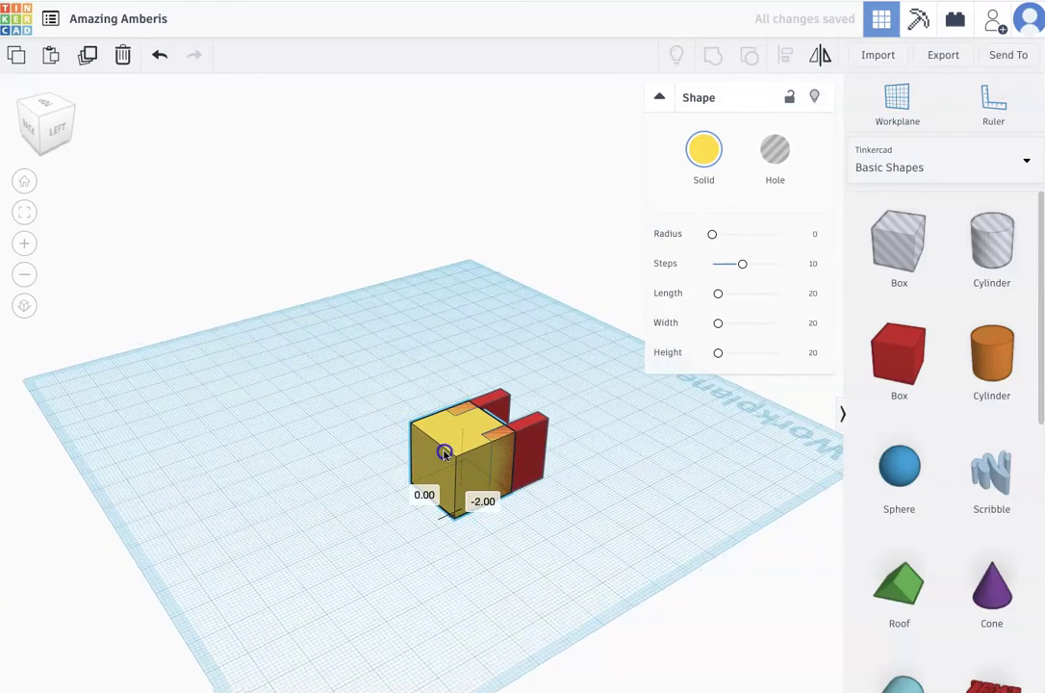
- Resize the yellow box's base to 19 by 9 mm so it closes the back of the red block's channel
left_click_drag(457, 512, 484, 503)
right_click_drag(652, 411, 353, 427)
scroll(320, 425, "up", 5)
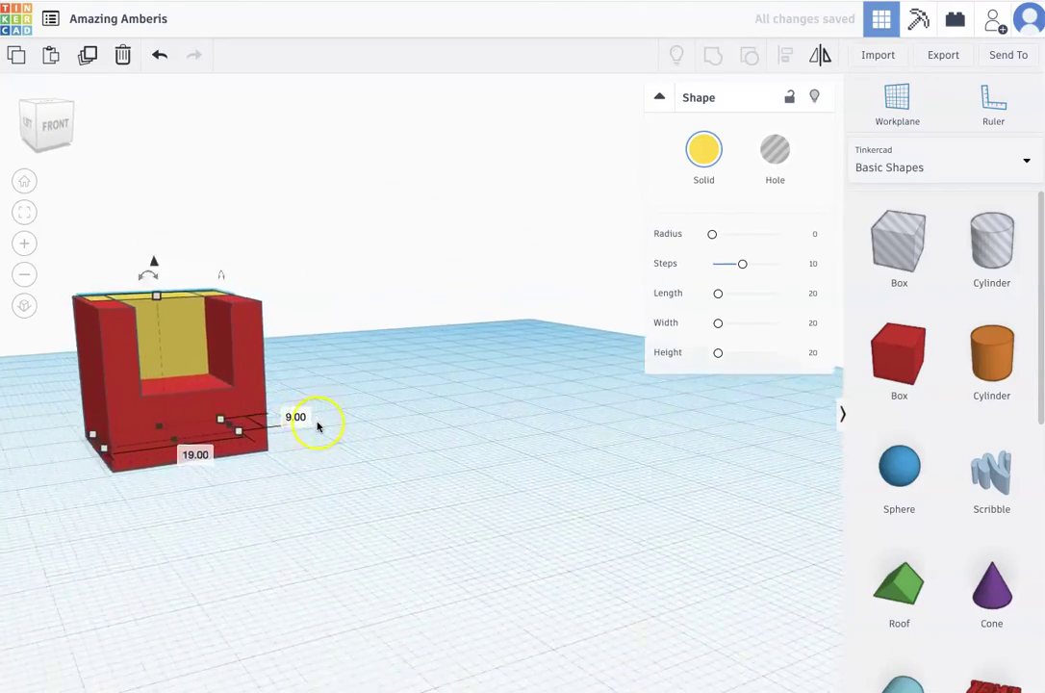
scroll(318, 428, "down", 3)
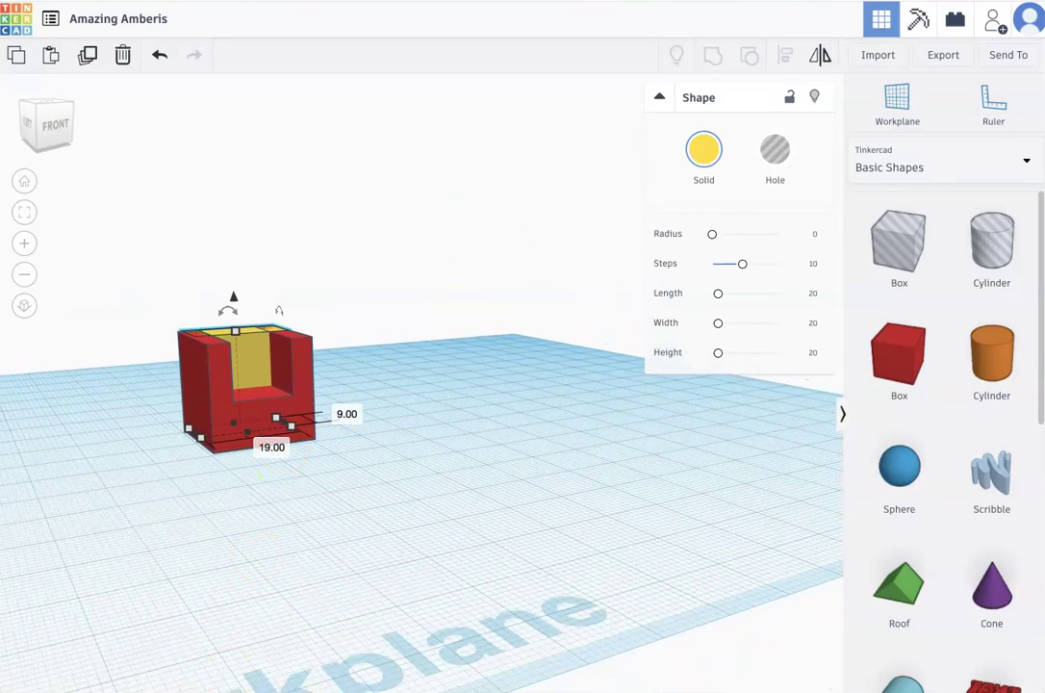